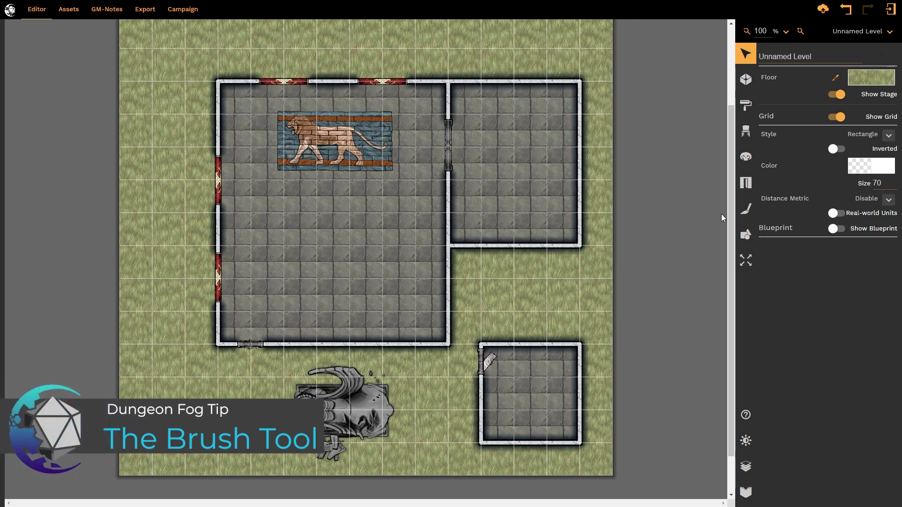
click(744, 211)
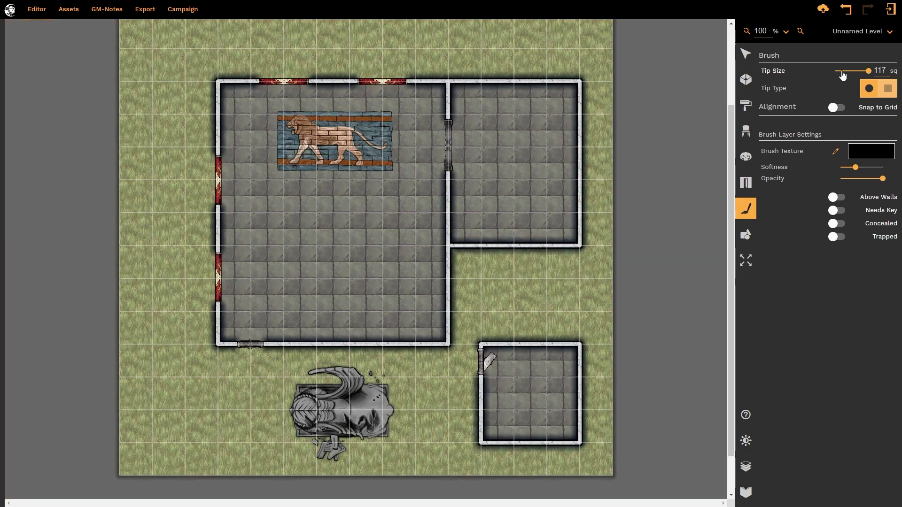
- Shrink the brush tip to 1.1 squares, trying a square tip before returning to round
click(841, 72)
click(842, 73)
click(888, 90)
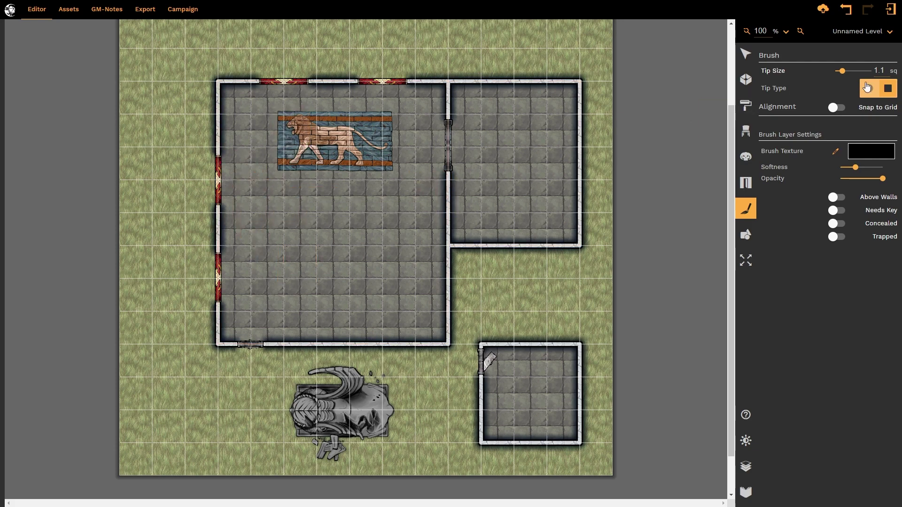
click(869, 88)
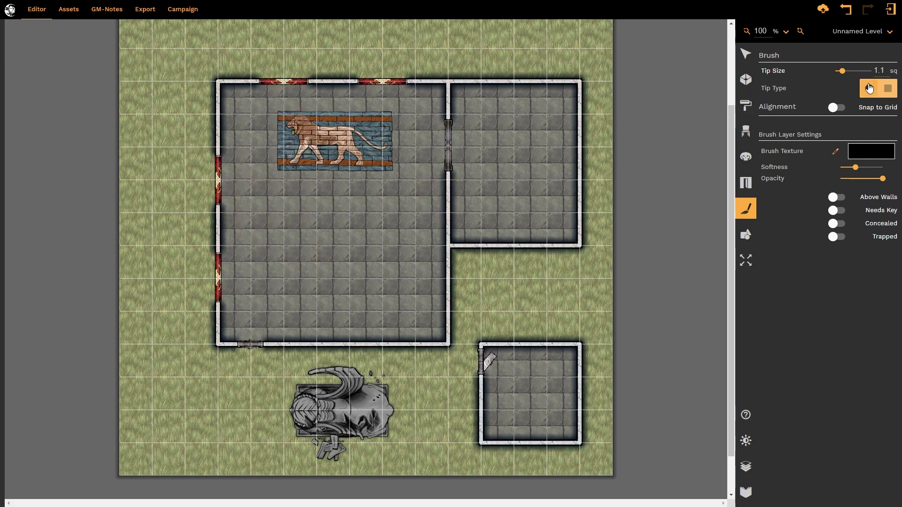
- Sample the map's grass as texture and paint patches at the sphinx's upper right, lower right and lower left
click(839, 157)
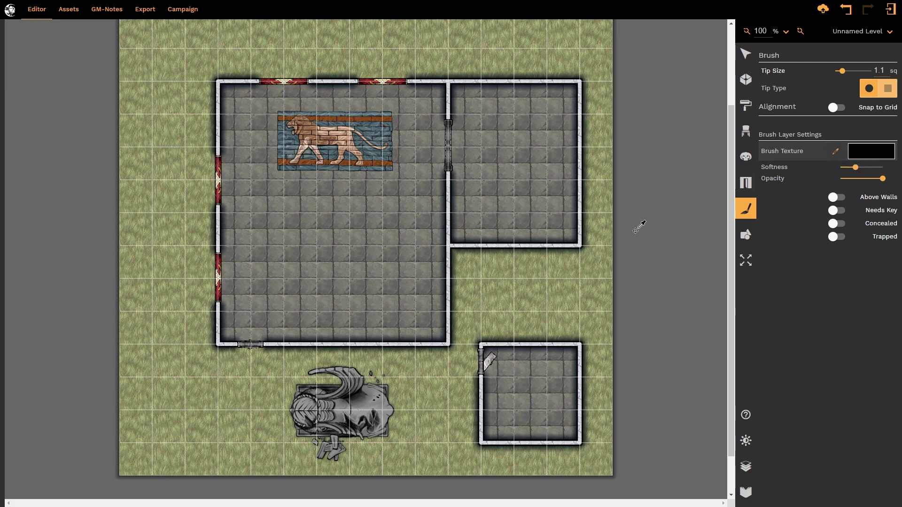
click(566, 268)
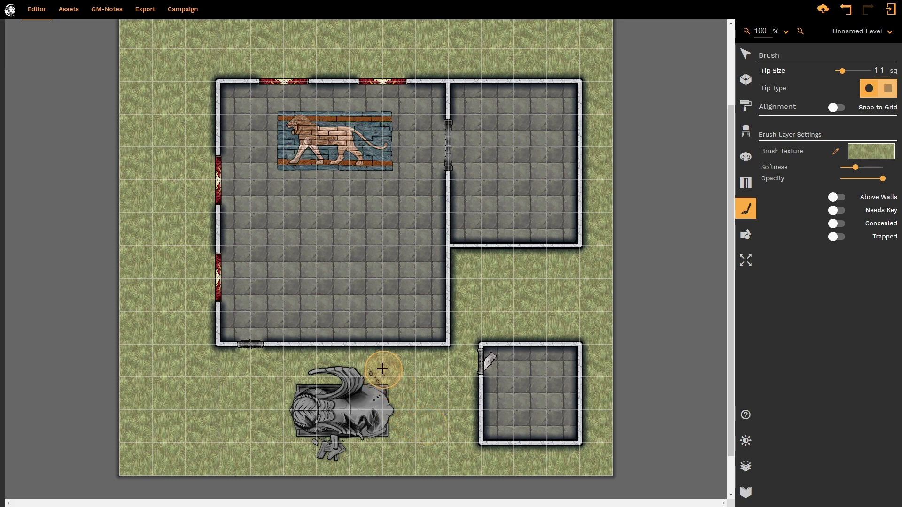
drag(382, 370, 398, 386)
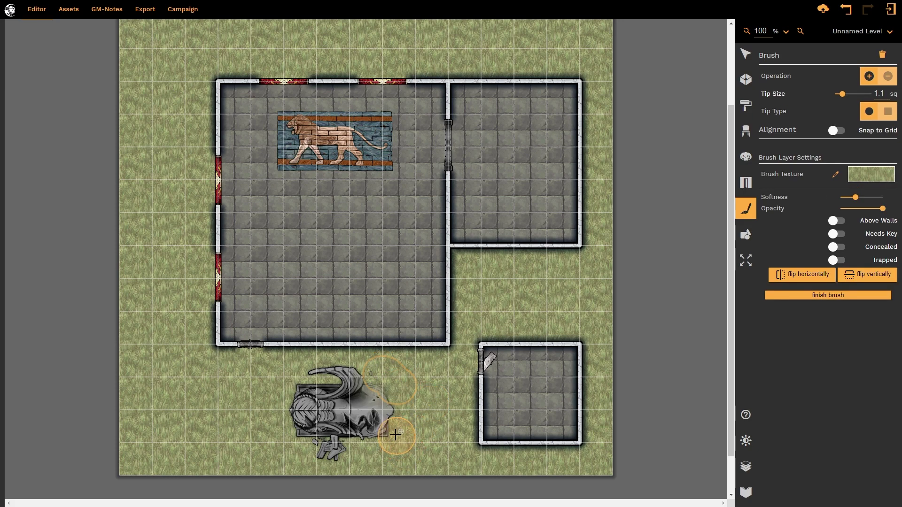
mouse_move(395, 436)
mouse_down()
mouse_move(379, 437)
mouse_move(374, 449)
mouse_up()
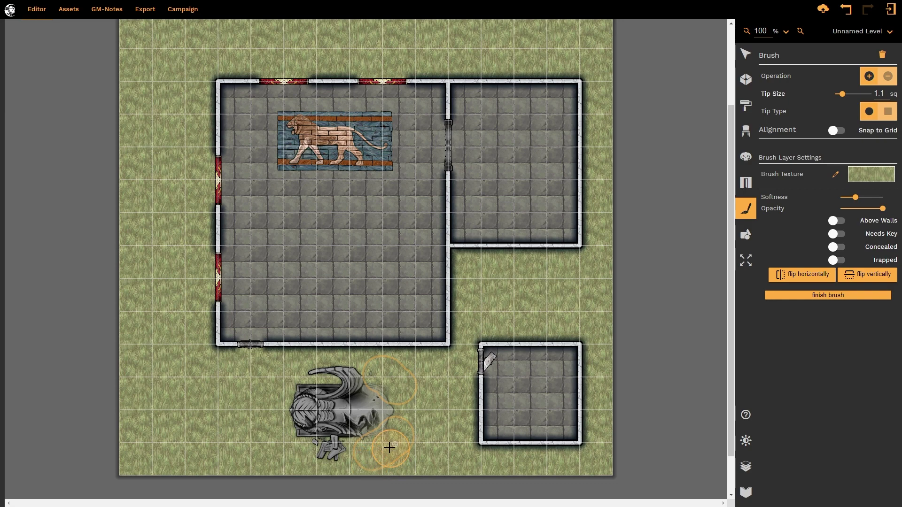
mouse_move(301, 449)
mouse_down()
mouse_move(267, 402)
mouse_move(274, 382)
mouse_move(269, 402)
mouse_move(274, 390)
mouse_up()
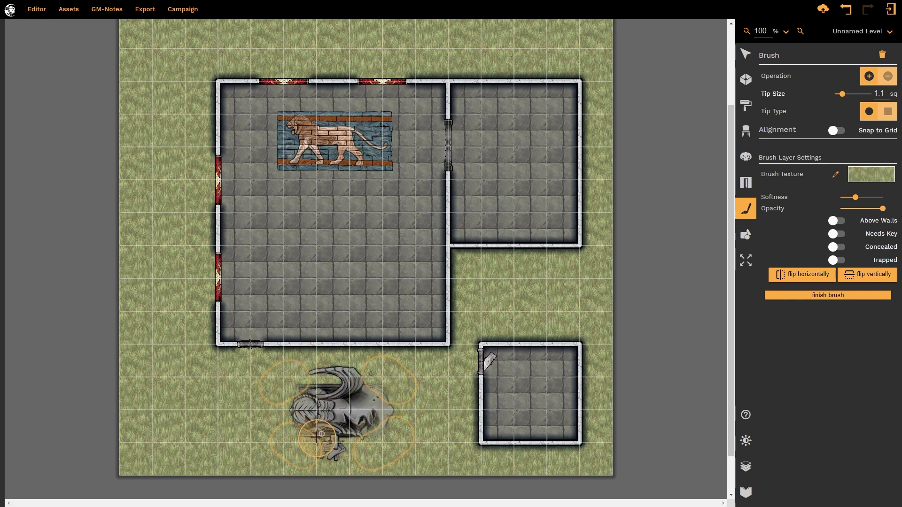
- Reduce the tip to 0.4 squares and paint grass over the sphinx's legs and near its horns
scroll(314, 434, up, 6)
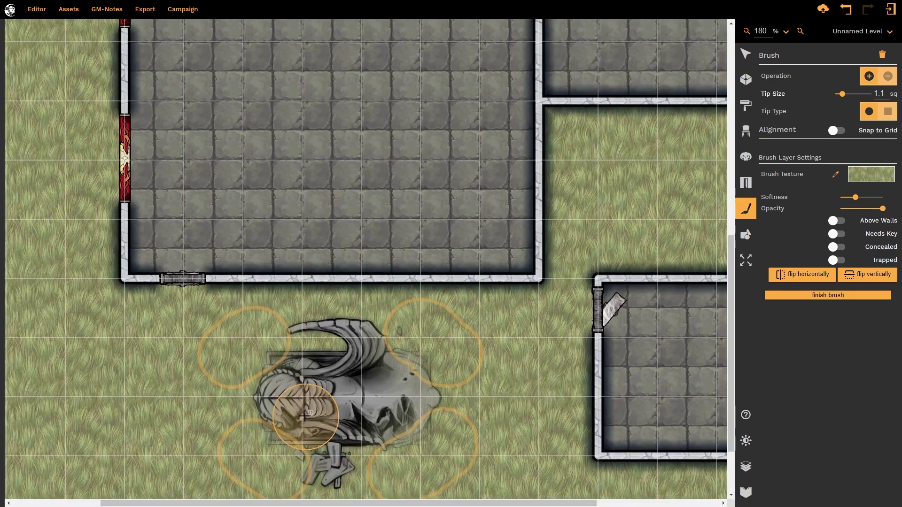
scroll(305, 415, up, 8)
scroll(370, 333, down, 2)
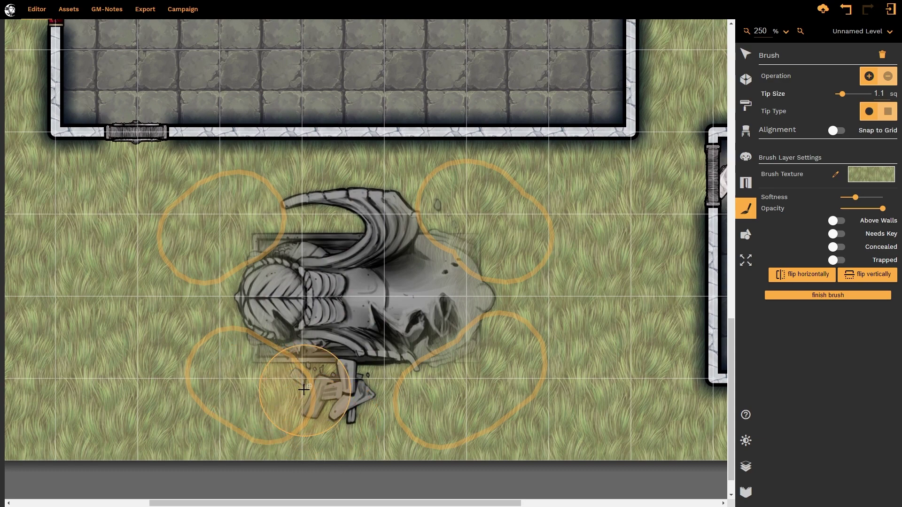
drag(843, 95, 838, 95)
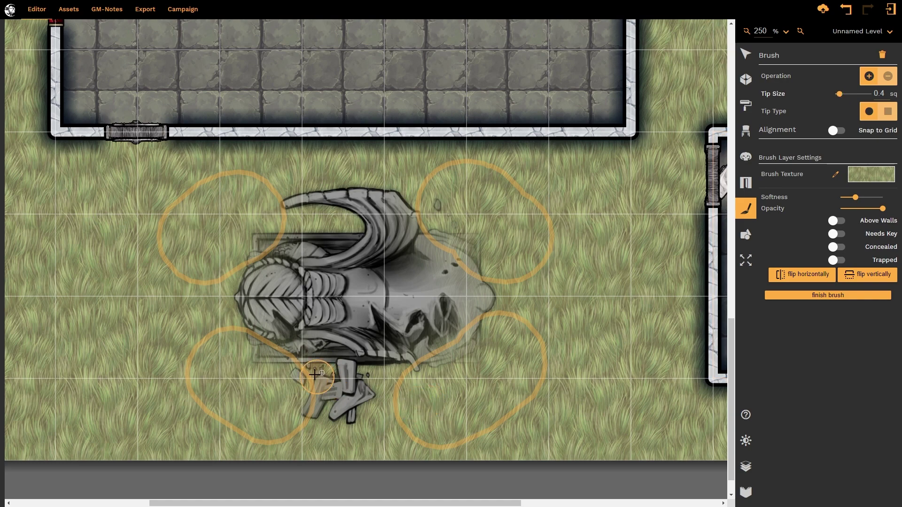
mouse_move(299, 374)
mouse_down()
mouse_move(329, 357)
mouse_move(331, 371)
mouse_move(397, 380)
mouse_up()
mouse_move(321, 229)
mouse_down()
mouse_move(348, 233)
mouse_move(305, 230)
mouse_up()
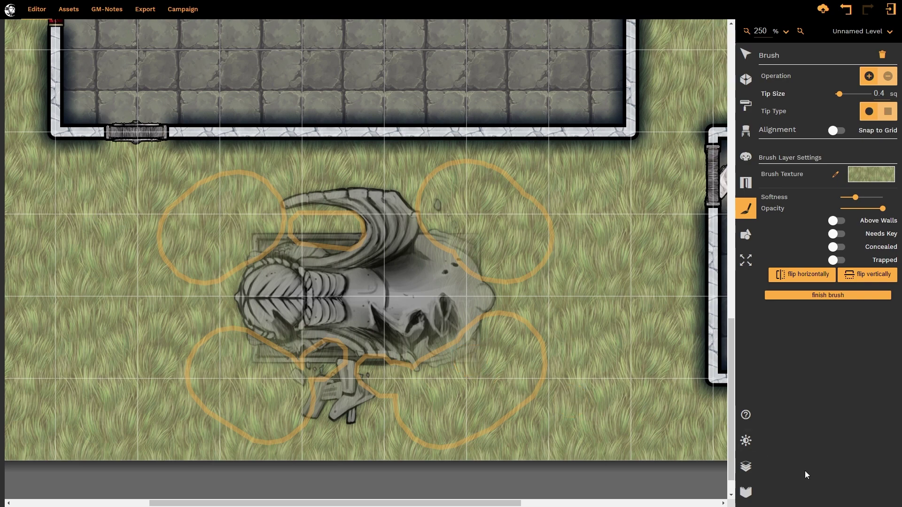
click(746, 466)
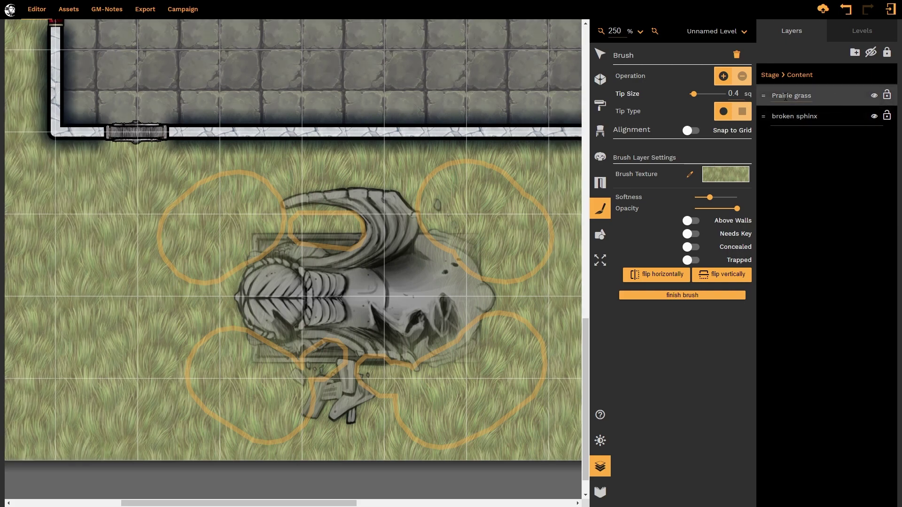
drag(765, 92, 769, 118)
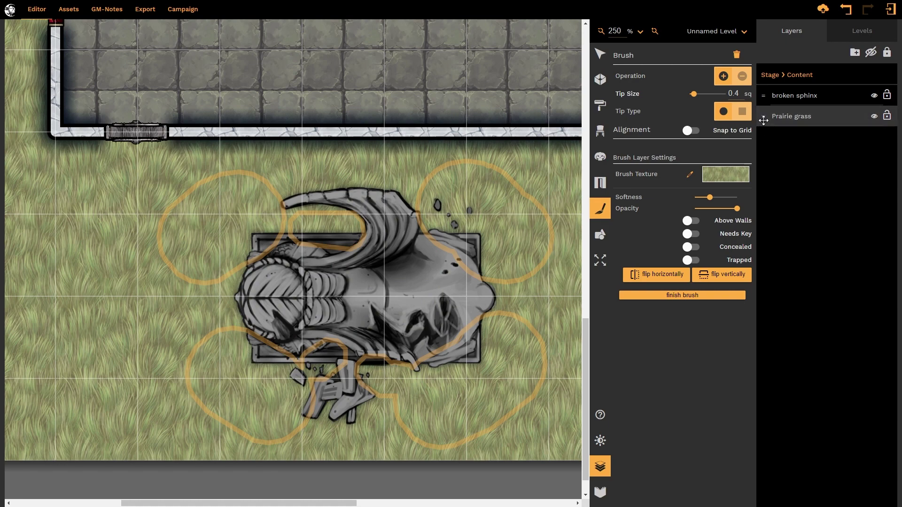
drag(762, 119, 766, 94)
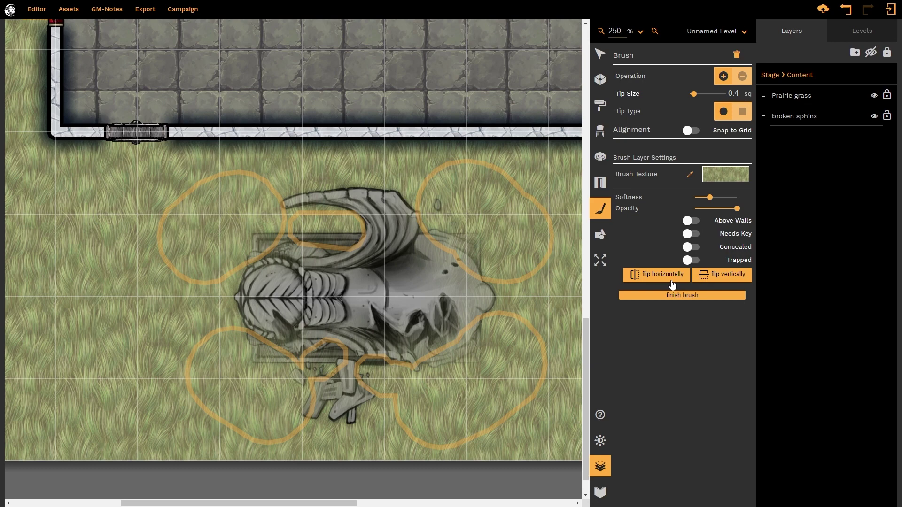
click(599, 466)
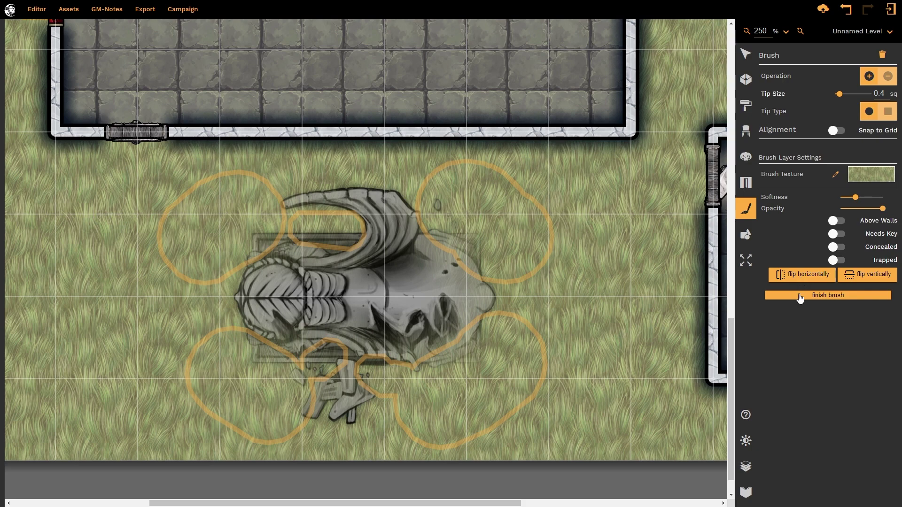
- Paint a grass patch on the lawn beside the stone room's left wall
scroll(525, 338, up, 4)
scroll(569, 329, up, 1)
mouse_move(704, 187)
mouse_down()
mouse_move(705, 168)
mouse_move(670, 166)
mouse_move(665, 252)
mouse_move(705, 177)
mouse_up()
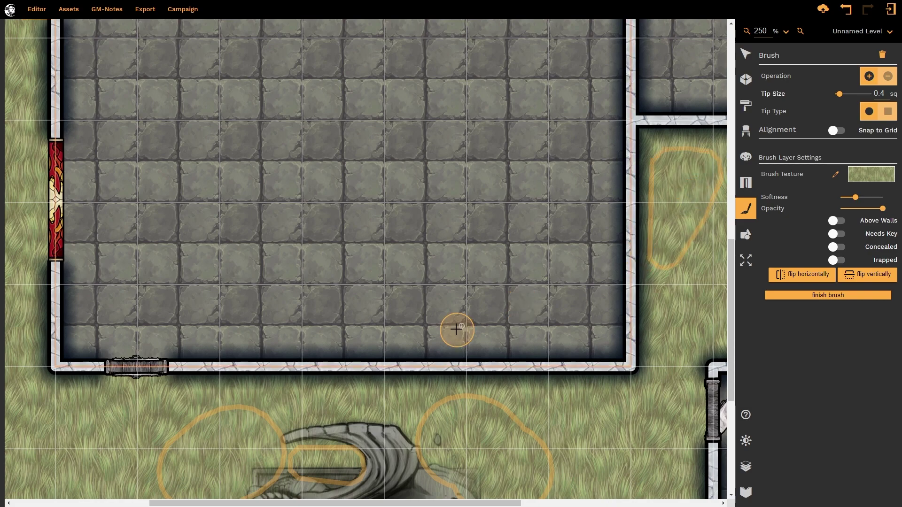
scroll(456, 328, down, 3)
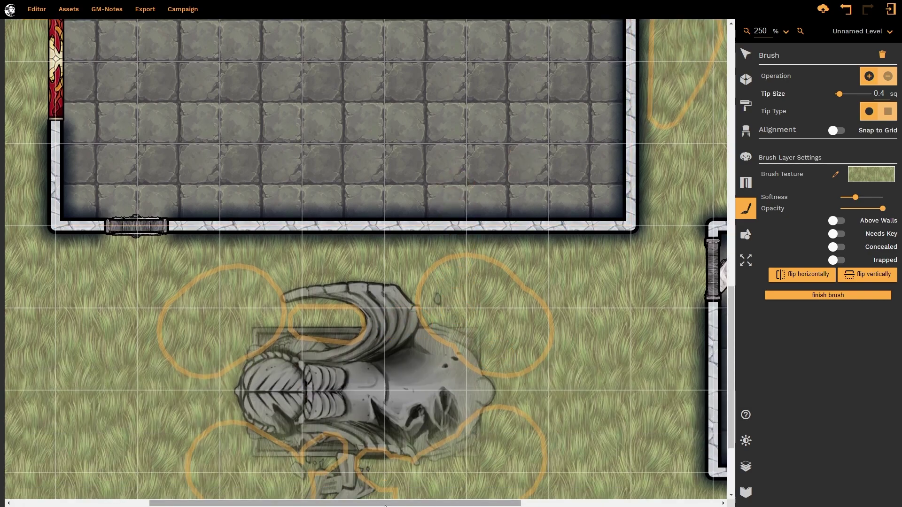
scroll(242, 492, left, 5)
scroll(184, 305, up, 12)
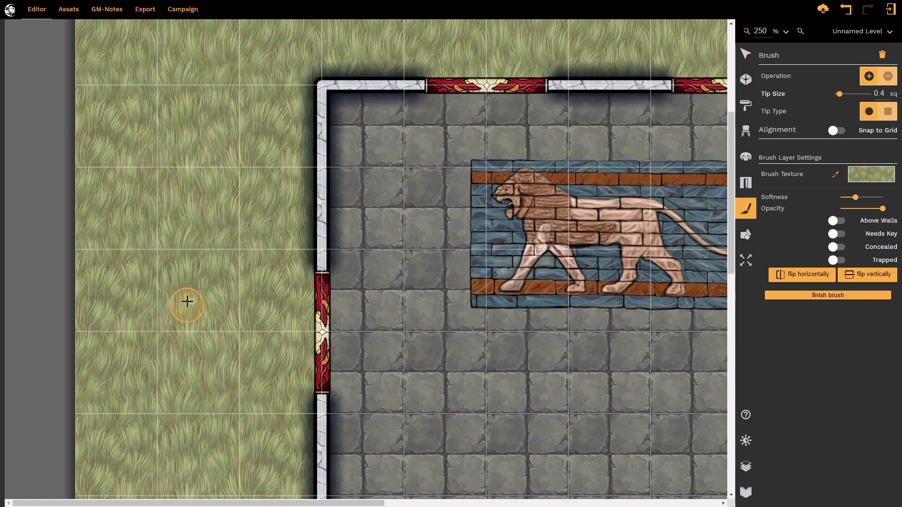
mouse_move(233, 221)
mouse_down()
mouse_move(244, 139)
mouse_move(170, 174)
mouse_move(230, 178)
mouse_move(178, 180)
mouse_move(215, 144)
mouse_move(218, 191)
mouse_up()
scroll(221, 245, down, 10)
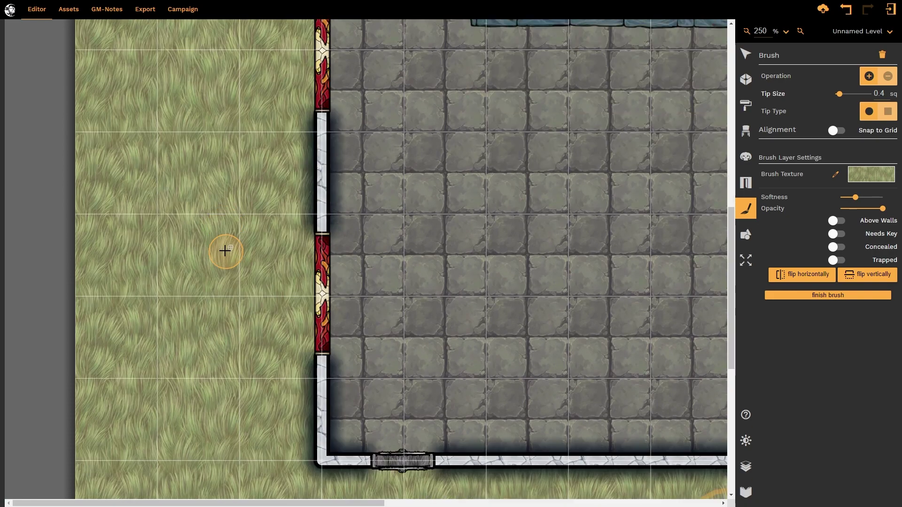
scroll(225, 253, down, 2)
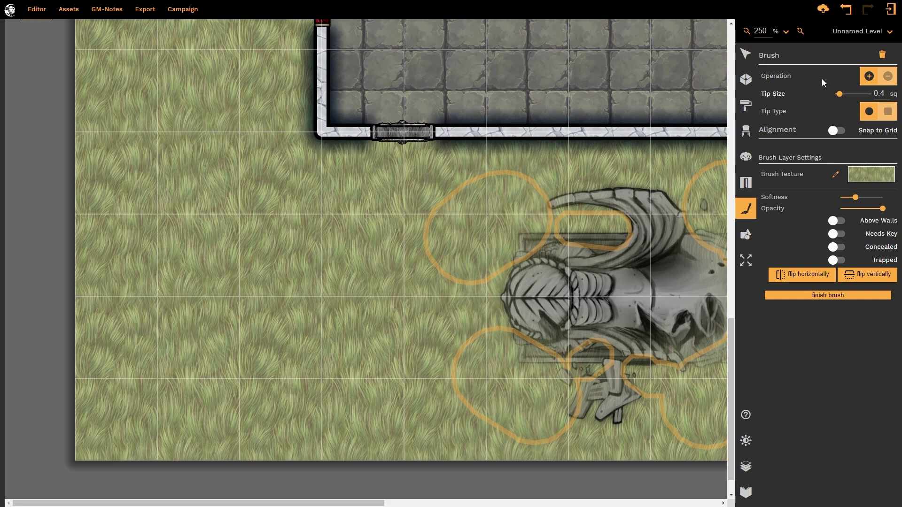
- Switch the brush to subtract and trim grass above the horns, left side, lower left and debris
click(889, 78)
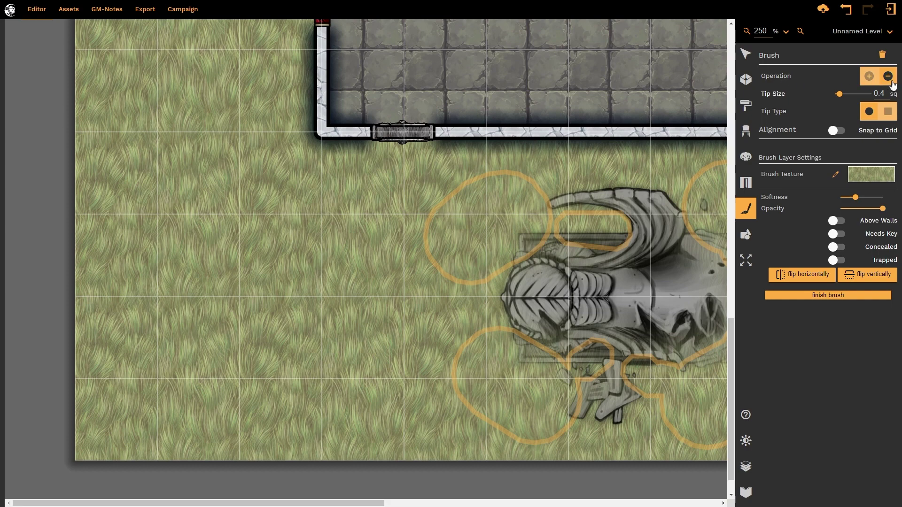
mouse_move(521, 170)
mouse_down()
mouse_move(437, 209)
mouse_move(410, 255)
mouse_move(540, 173)
mouse_up()
mouse_move(489, 191)
mouse_down()
mouse_move(470, 225)
mouse_move(458, 284)
mouse_move(439, 242)
mouse_up()
mouse_move(465, 321)
mouse_down()
mouse_move(512, 394)
mouse_move(538, 415)
mouse_move(562, 413)
mouse_move(586, 390)
mouse_move(578, 416)
mouse_move(549, 436)
mouse_move(484, 425)
mouse_move(450, 372)
mouse_move(446, 335)
mouse_move(509, 416)
mouse_up()
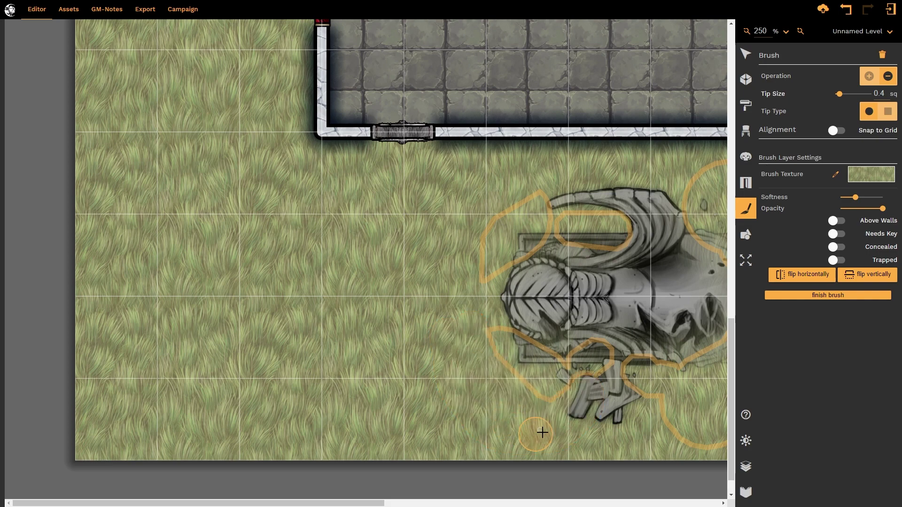
mouse_move(648, 400)
mouse_down()
mouse_move(629, 383)
mouse_move(657, 393)
mouse_move(689, 434)
mouse_up()
- Trim further grass from the sphinx's lower side and top in subtract mode
drag(380, 503, 492, 503)
mouse_move(571, 310)
mouse_down()
mouse_move(559, 365)
mouse_move(523, 404)
mouse_move(464, 416)
mouse_move(469, 443)
mouse_move(528, 424)
mouse_move(565, 380)
mouse_move(586, 332)
mouse_move(582, 378)
mouse_move(545, 423)
mouse_up()
mouse_move(592, 277)
mouse_down()
mouse_move(564, 230)
mouse_move(479, 178)
mouse_move(518, 163)
mouse_move(592, 209)
mouse_move(609, 247)
mouse_move(523, 181)
mouse_up()
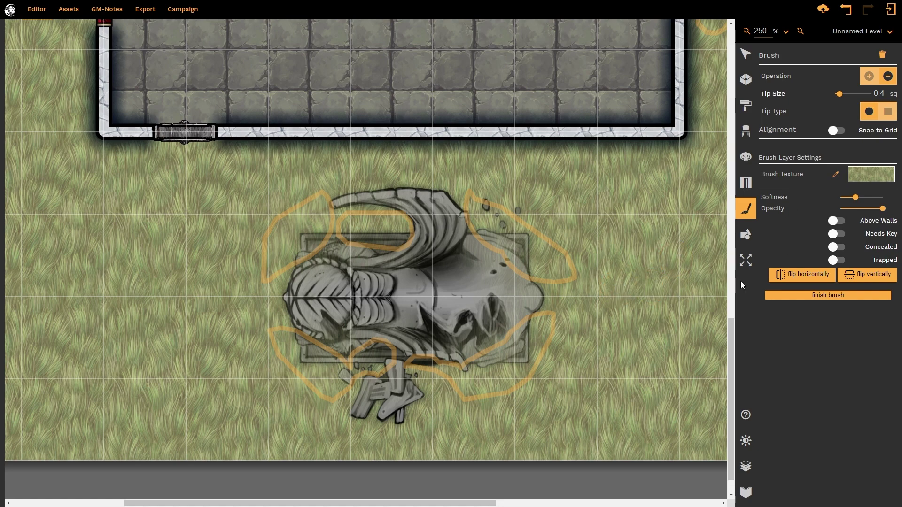
drag(466, 505, 488, 505)
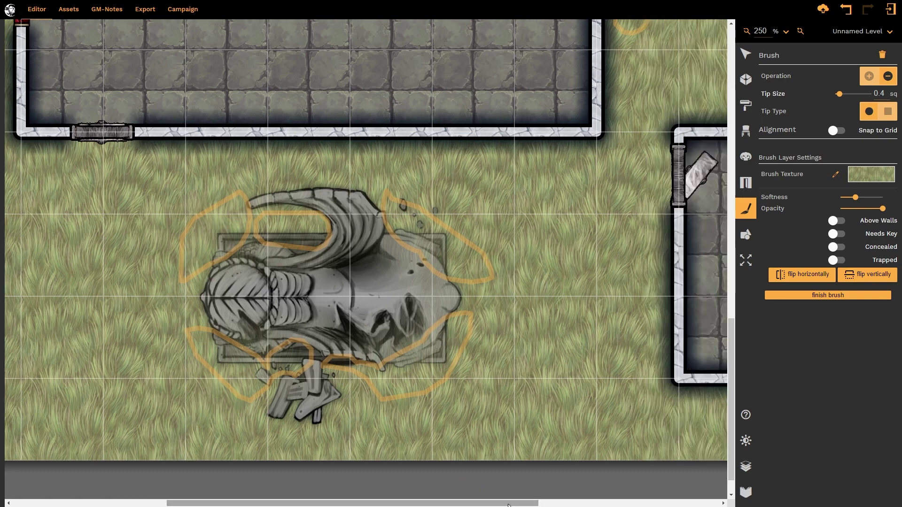
scroll(574, 296, down, 4)
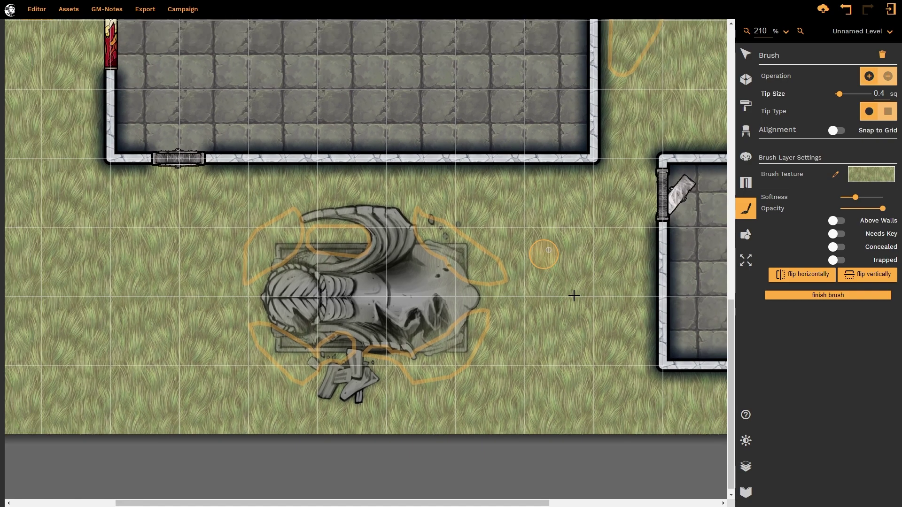
scroll(574, 296, down, 6)
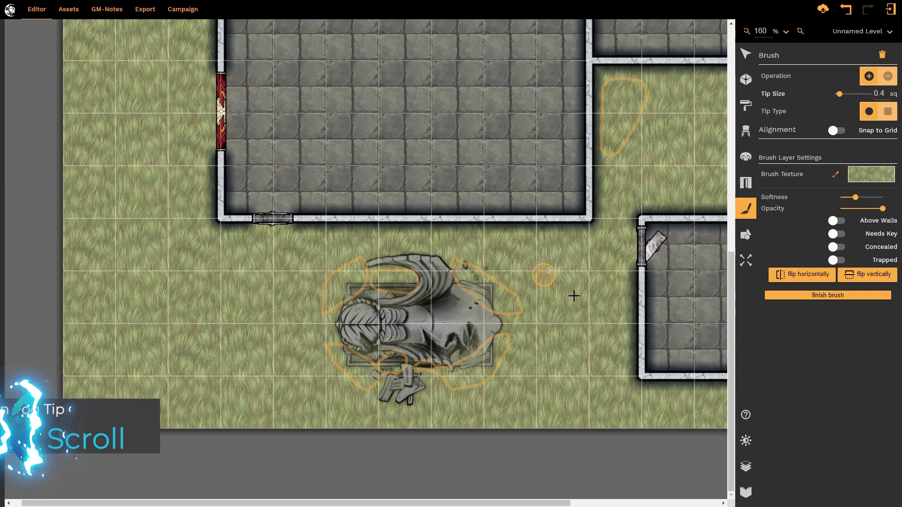
key(alt)
scroll(594, 331, up, 5)
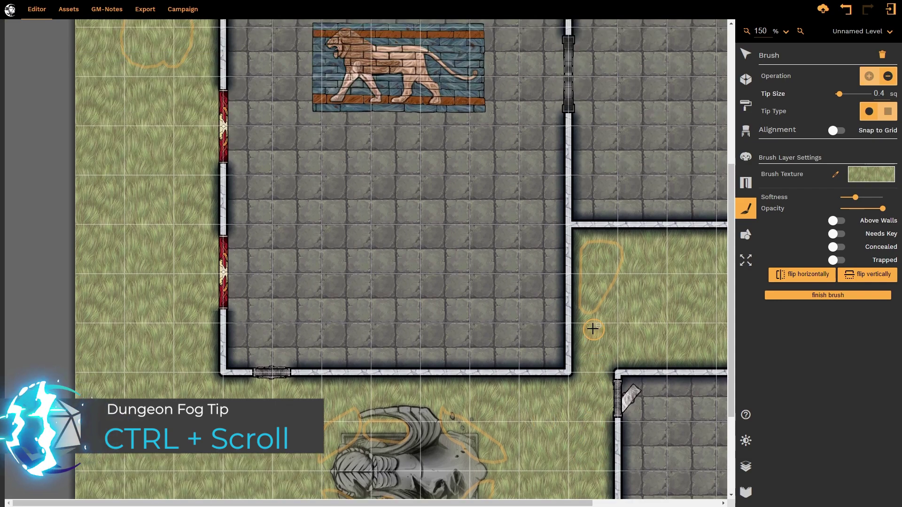
scroll(595, 352, up, 1)
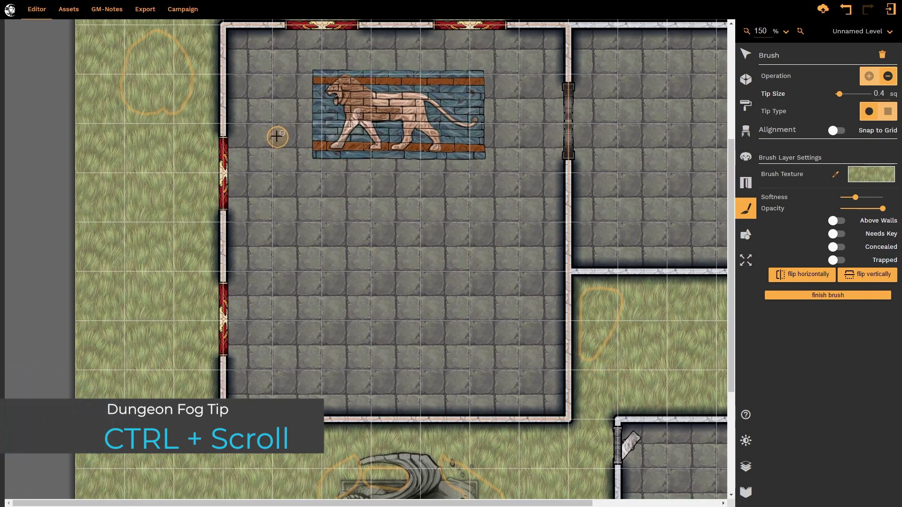
scroll(165, 181, down, 4)
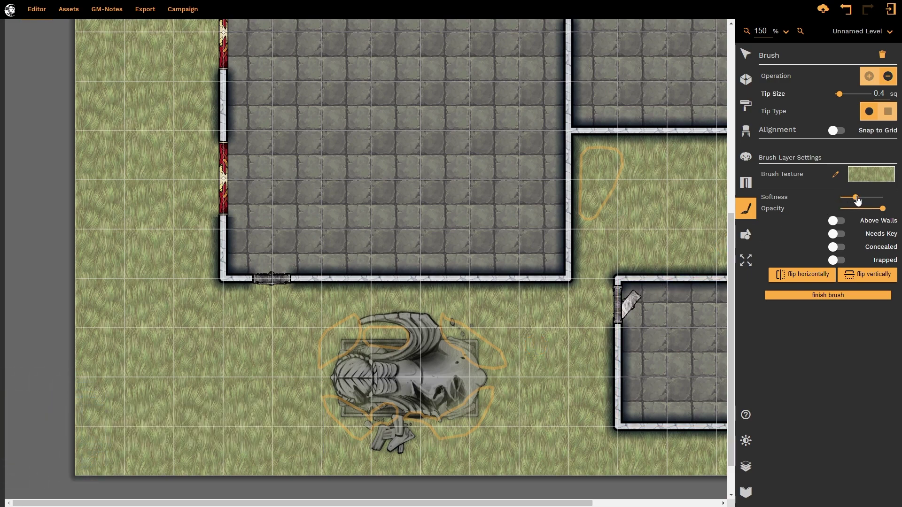
- Max out patch softness, erase grass on the sphinx's right, keep full opacity, and finish the patch
mouse_move(857, 199)
mouse_down()
mouse_move(885, 202)
mouse_move(781, 209)
mouse_up()
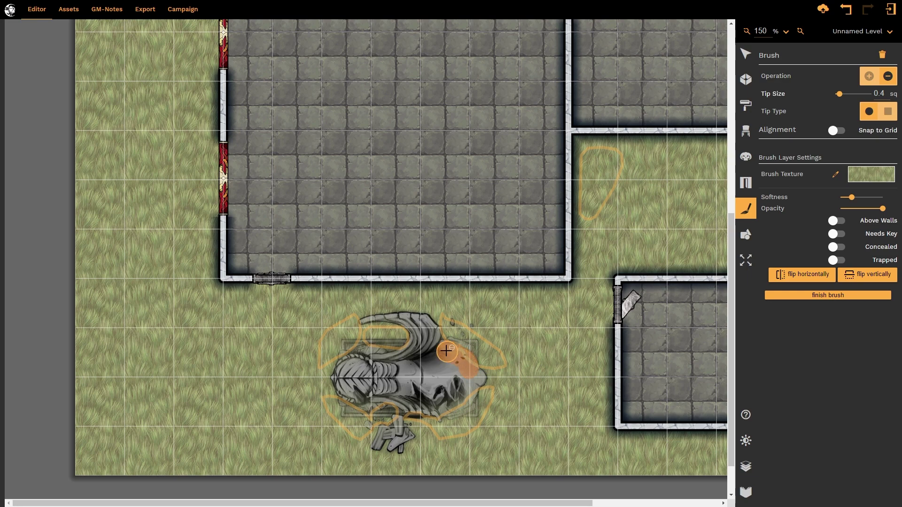
mouse_move(463, 376)
mouse_down()
mouse_move(459, 394)
mouse_move(434, 406)
mouse_up()
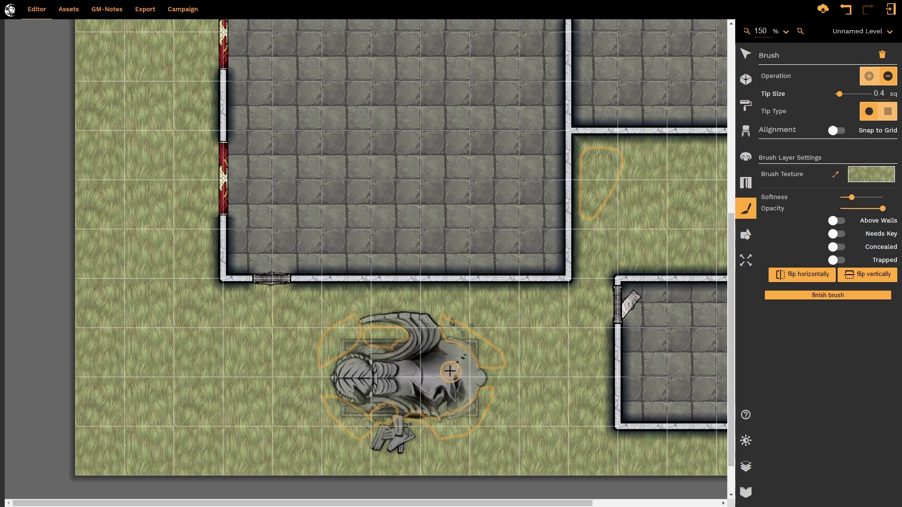
click(864, 209)
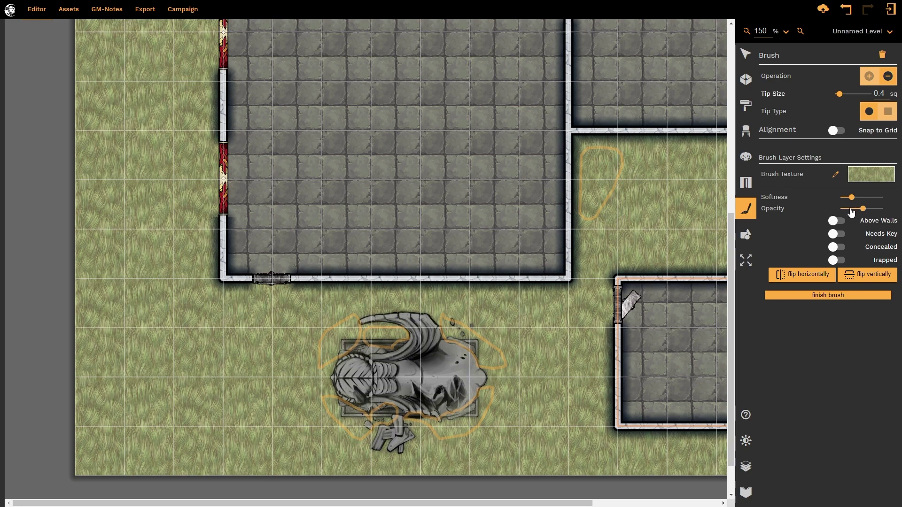
click(850, 209)
click(885, 209)
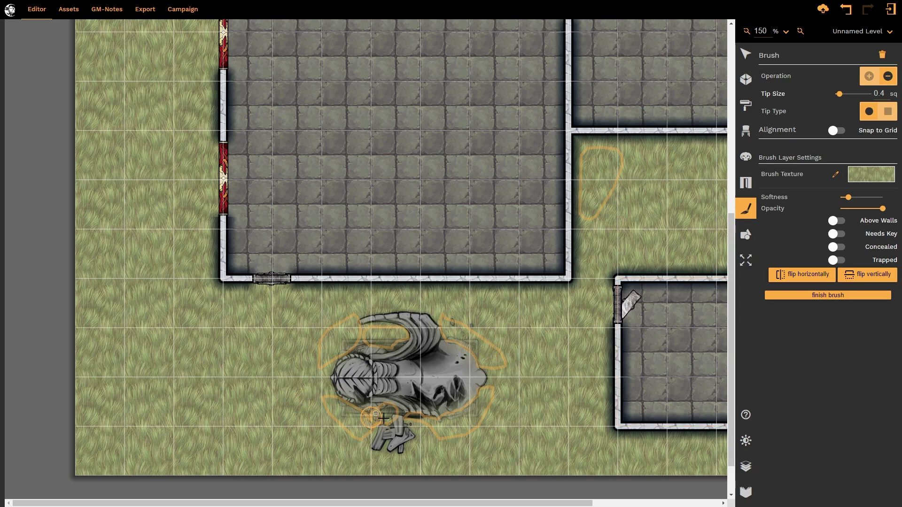
click(823, 295)
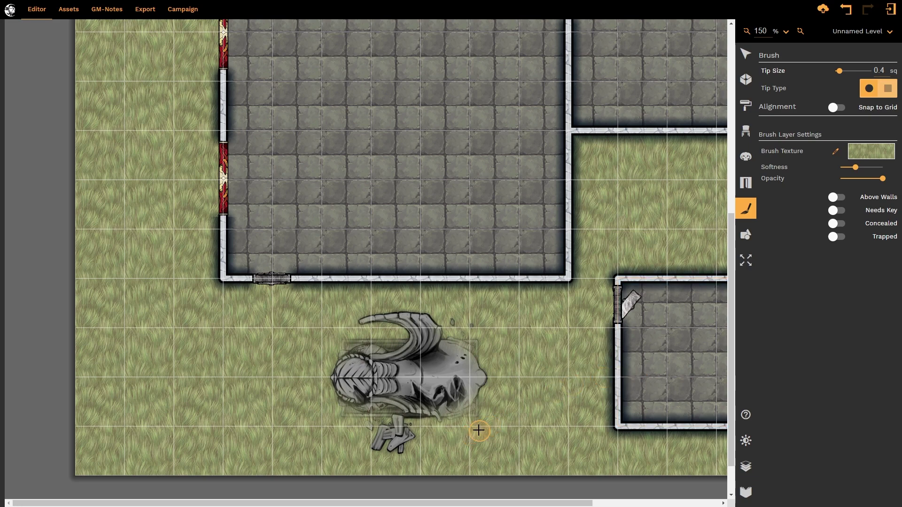
- Load the 'Patches of grass and herbs' texture and raise the brush softness slightly
scroll(500, 425, up, 5)
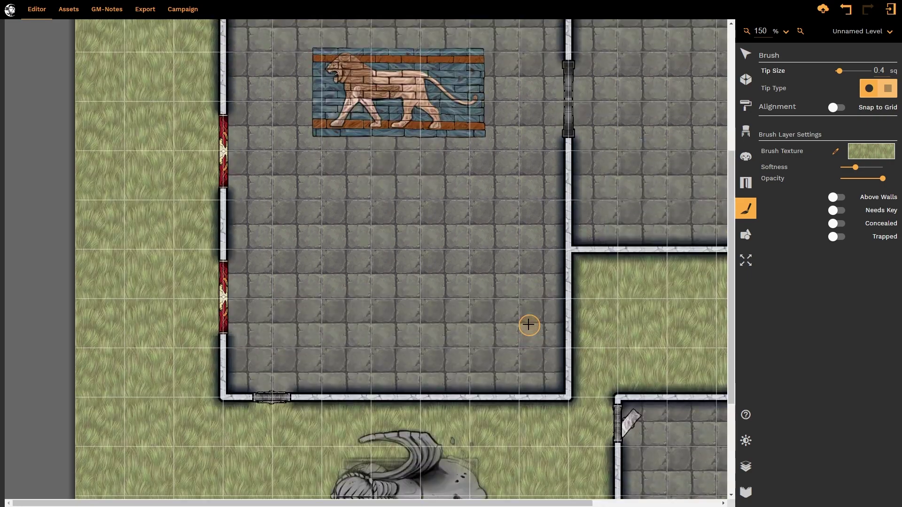
scroll(525, 330, down, 3)
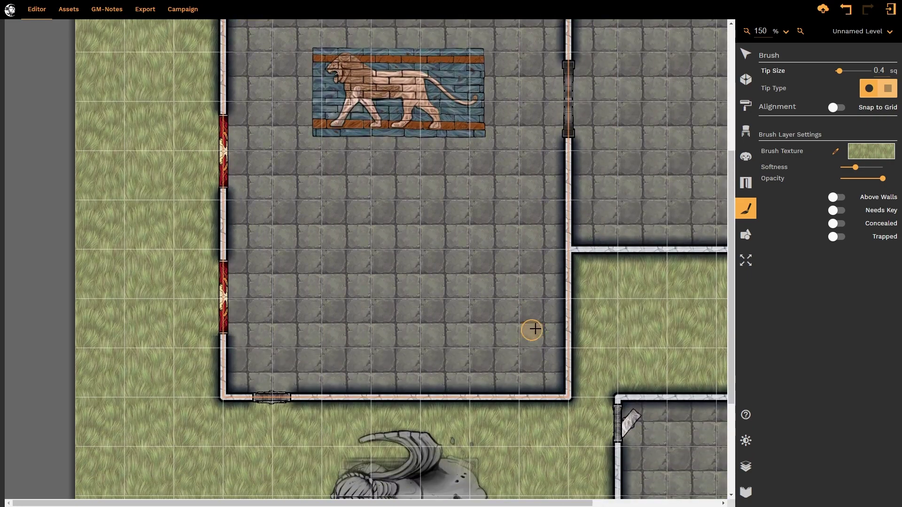
click(883, 156)
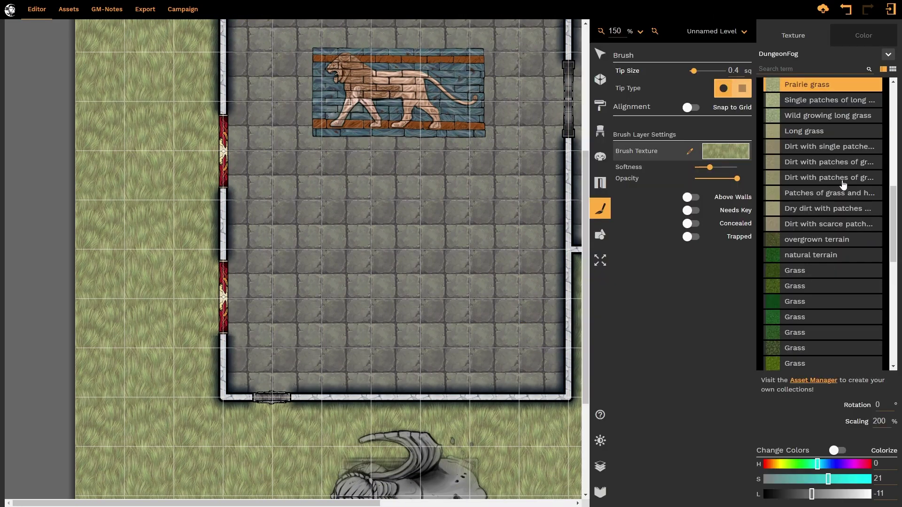
click(808, 193)
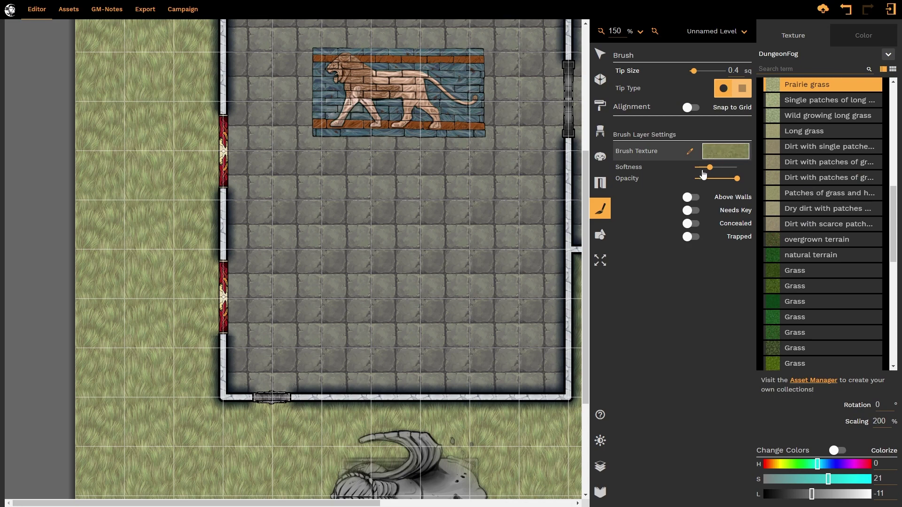
drag(710, 167, 717, 171)
click(182, 238)
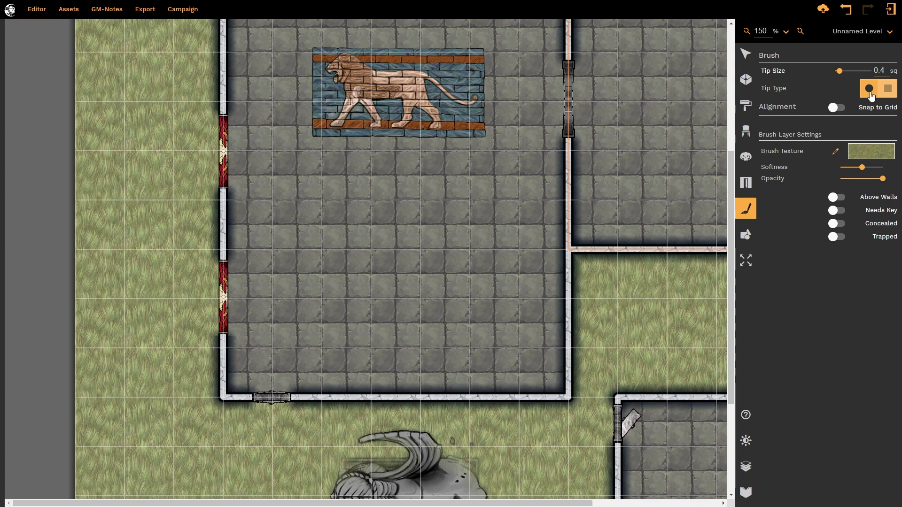
- Enlarge the tip to 3.9 squares, undo a trial stroke over the room, and clear the empty patch
drag(840, 75, 848, 77)
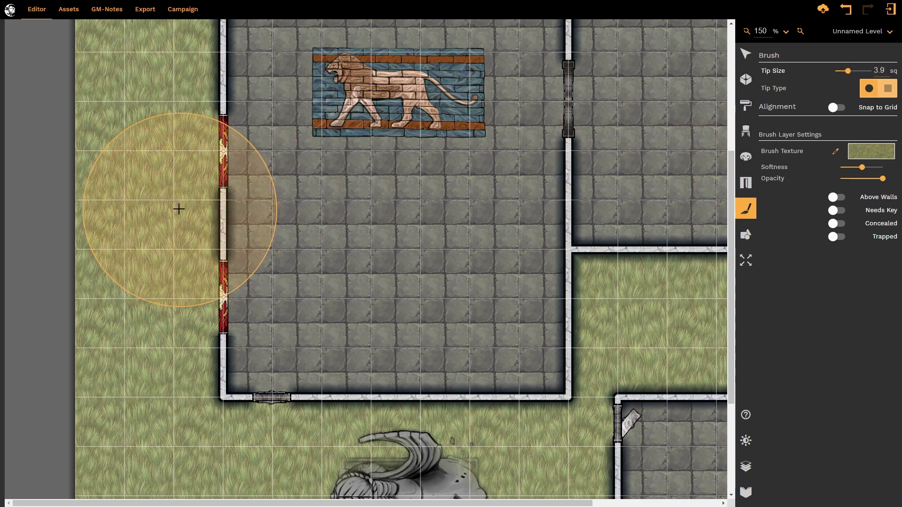
scroll(188, 192, down, 1)
scroll(187, 192, down, 3)
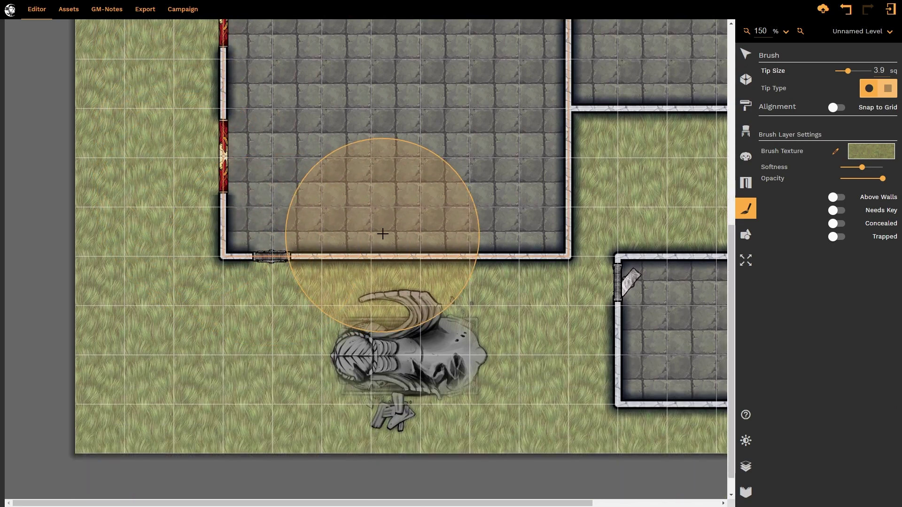
mouse_move(382, 231)
mouse_down()
mouse_move(456, 216)
mouse_move(526, 225)
mouse_move(569, 217)
mouse_move(594, 182)
mouse_move(668, 180)
mouse_move(616, 212)
mouse_move(611, 300)
mouse_move(631, 356)
mouse_up()
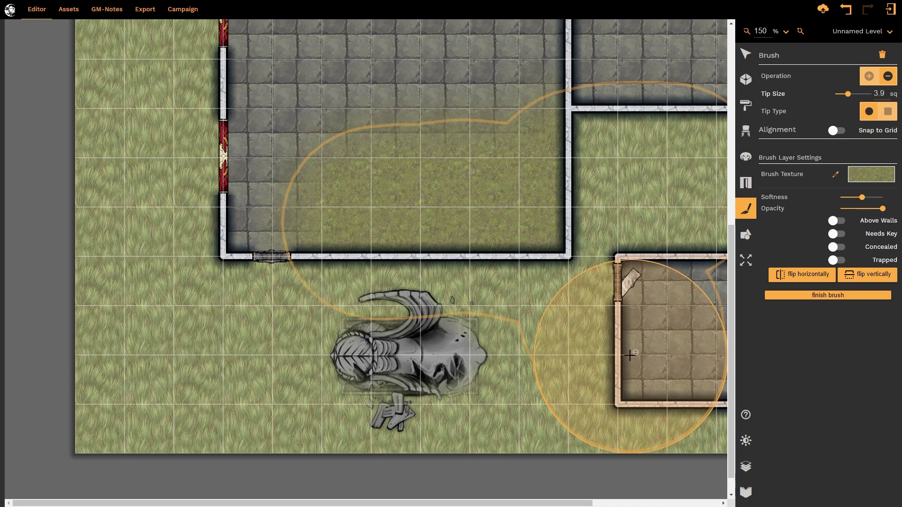
key(ctrl+z)
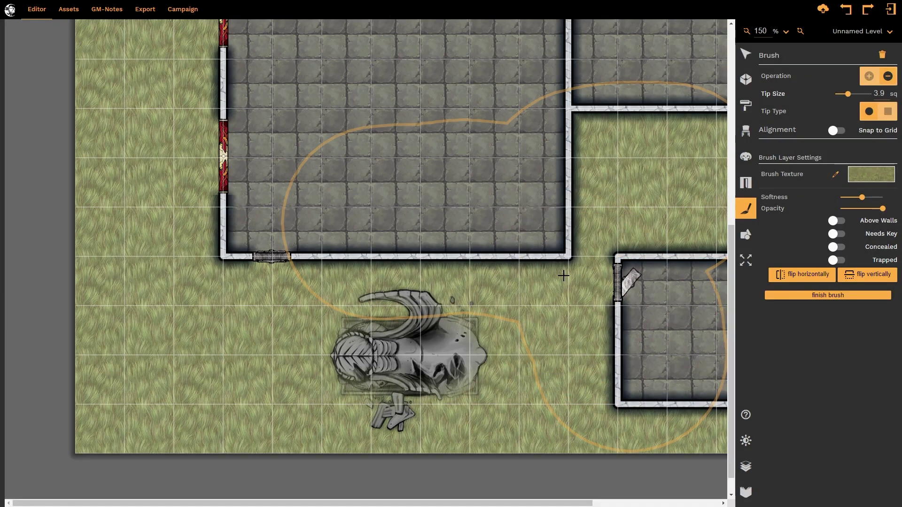
key(Escape)
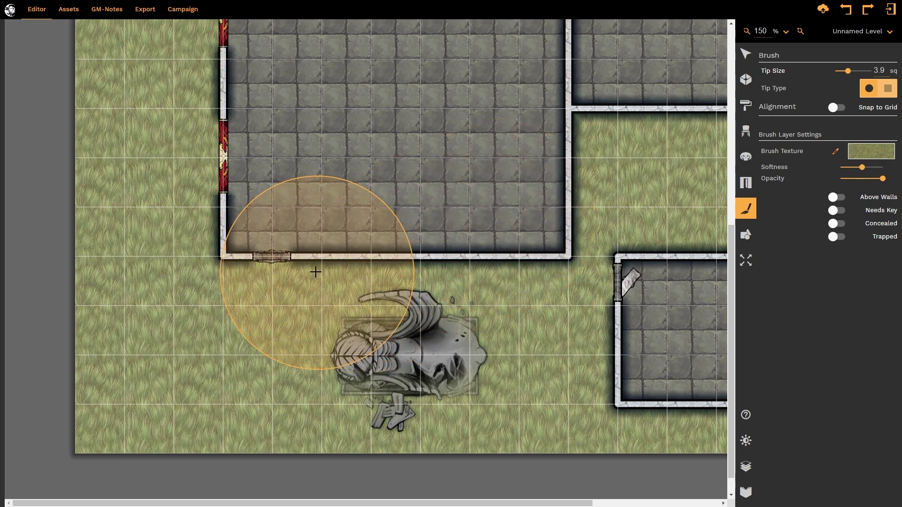
- Paint a wide grass-and-herbs stroke across the lower wall and sphinx, then check the layers list
mouse_move(313, 272)
mouse_down()
mouse_move(584, 274)
mouse_move(631, 237)
mouse_move(648, 183)
mouse_move(678, 176)
mouse_move(599, 265)
mouse_move(568, 381)
mouse_move(627, 424)
mouse_move(690, 424)
mouse_up()
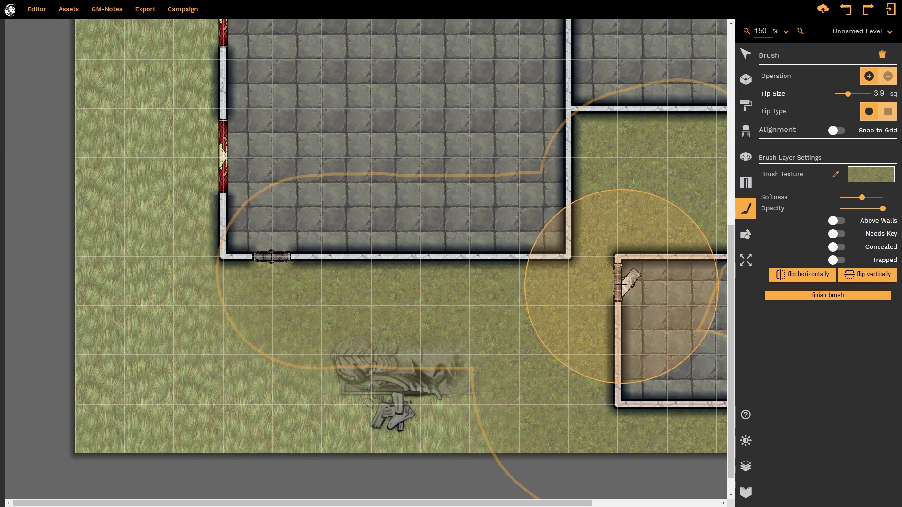
click(745, 466)
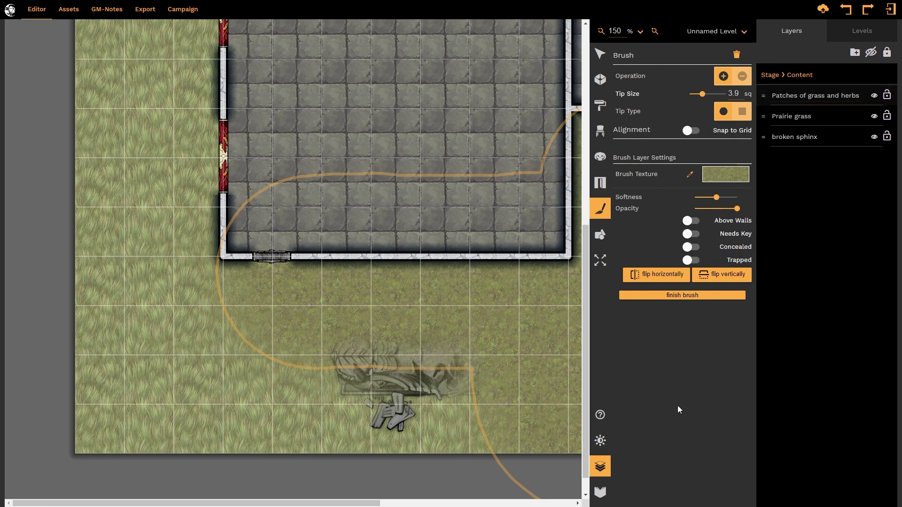
click(601, 466)
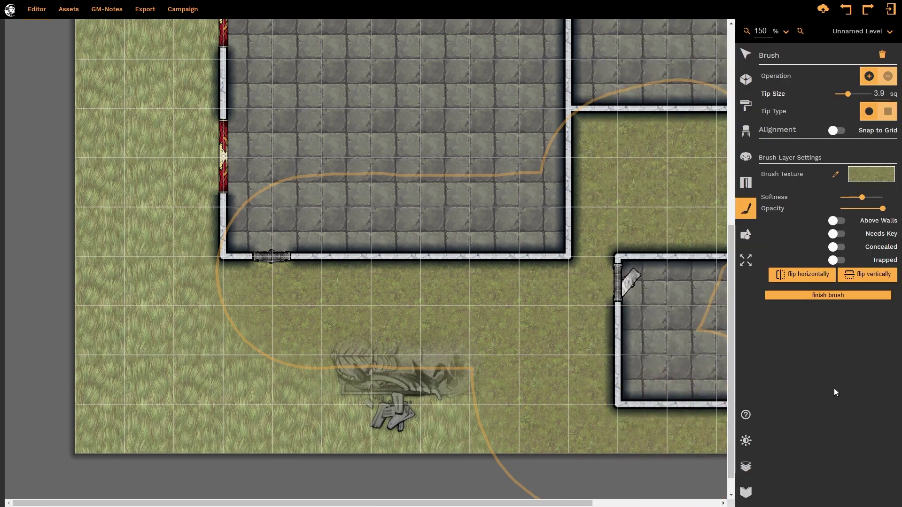
- Lower the patch softness, adjust its opacity, switch to subtract and set a 0.7-square tip
click(855, 198)
drag(854, 199, 875, 200)
click(863, 209)
drag(863, 209, 882, 211)
click(887, 76)
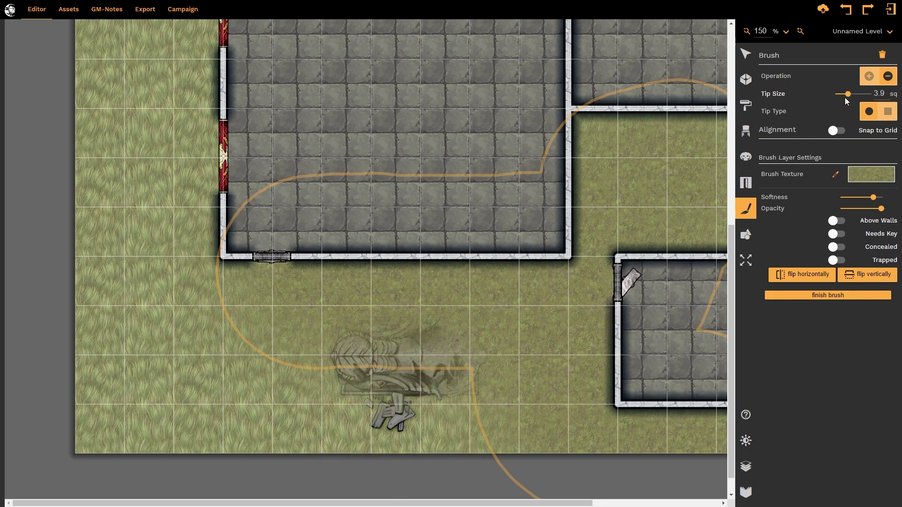
drag(846, 97, 840, 95)
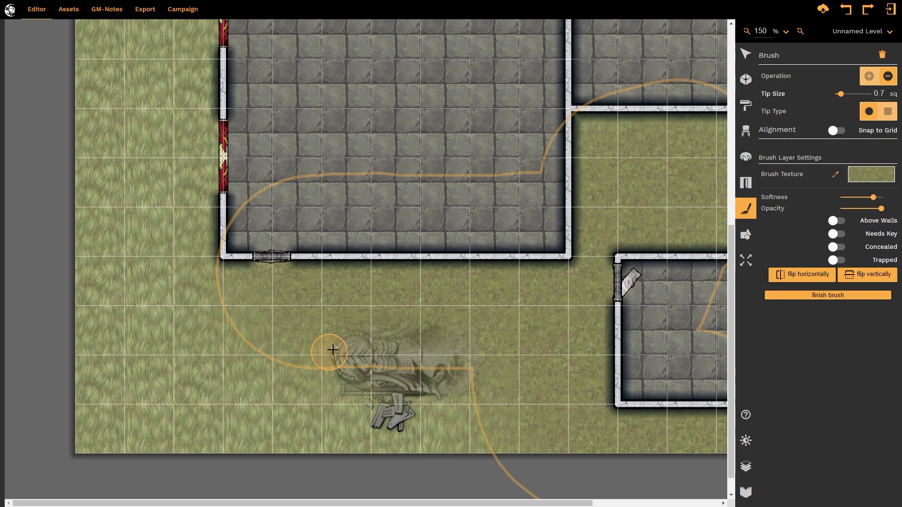
- Erase grass above and left of the sphinx, toward the door and near the rubble, then reduce softness slightly
mouse_move(368, 346)
mouse_down()
mouse_move(409, 323)
mouse_move(368, 320)
mouse_move(439, 312)
mouse_move(467, 351)
mouse_move(465, 390)
mouse_move(474, 328)
mouse_move(426, 313)
mouse_move(358, 340)
mouse_move(324, 341)
mouse_move(401, 329)
mouse_move(448, 346)
mouse_move(350, 350)
mouse_move(453, 379)
mouse_move(467, 402)
mouse_move(512, 387)
mouse_move(507, 336)
mouse_move(484, 313)
mouse_move(385, 315)
mouse_move(393, 301)
mouse_move(327, 302)
mouse_move(306, 306)
mouse_up()
mouse_move(211, 358)
mouse_down()
mouse_move(283, 261)
mouse_move(233, 308)
mouse_move(268, 268)
mouse_move(205, 374)
mouse_up()
mouse_move(328, 354)
mouse_down()
mouse_move(352, 319)
mouse_move(335, 339)
mouse_move(322, 337)
mouse_move(286, 390)
mouse_up()
drag(380, 409, 383, 411)
mouse_move(515, 382)
mouse_down()
mouse_move(522, 413)
mouse_move(639, 447)
mouse_move(470, 370)
mouse_move(606, 451)
mouse_move(473, 427)
mouse_move(498, 458)
mouse_move(599, 458)
mouse_up()
drag(489, 505, 573, 505)
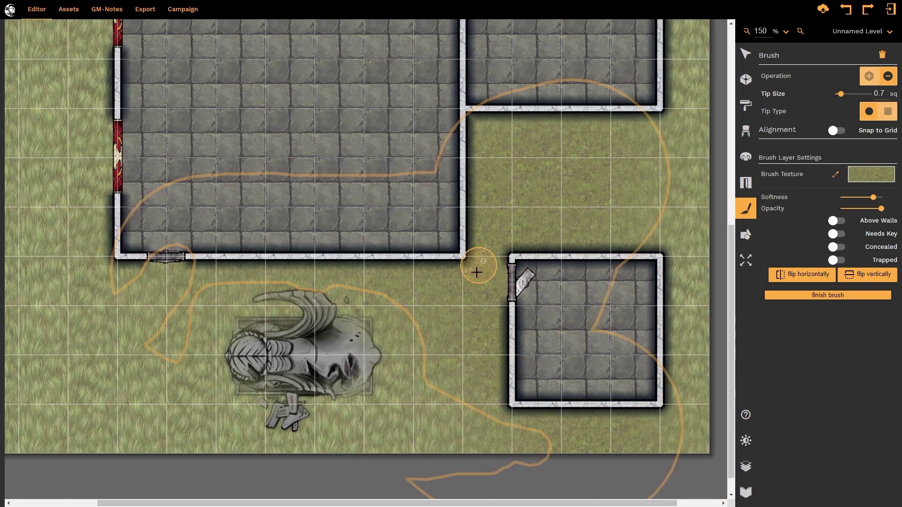
mouse_move(873, 197)
mouse_down()
mouse_move(862, 200)
mouse_move(875, 211)
mouse_up()
- Scale the grass-and-herbs patch texture to 300% and commit the patch
click(873, 176)
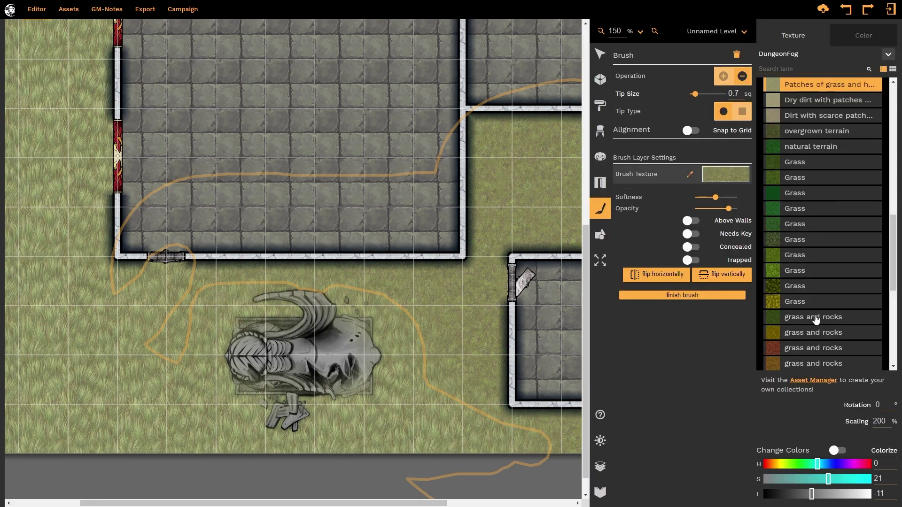
text(3)
click(600, 209)
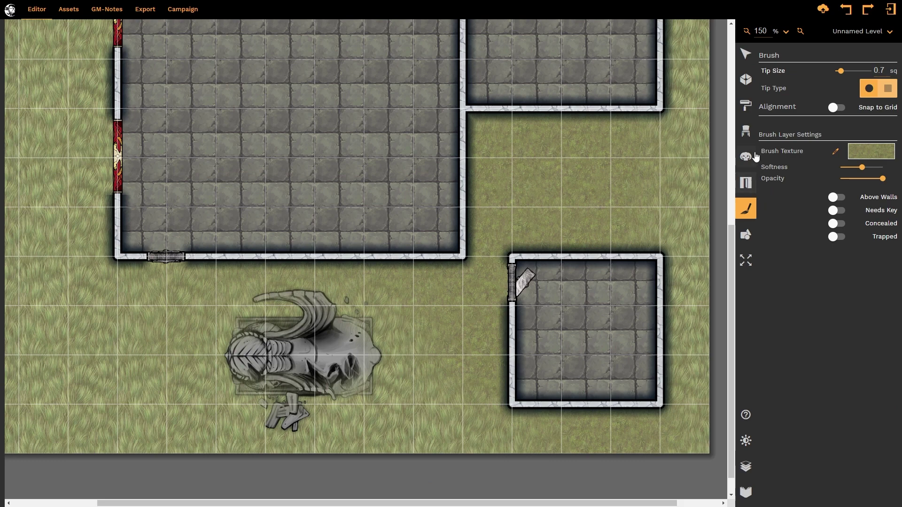
- Select the grass-and-herbs patch and retexture it as 'Dry dirt with patches of grass'
click(745, 57)
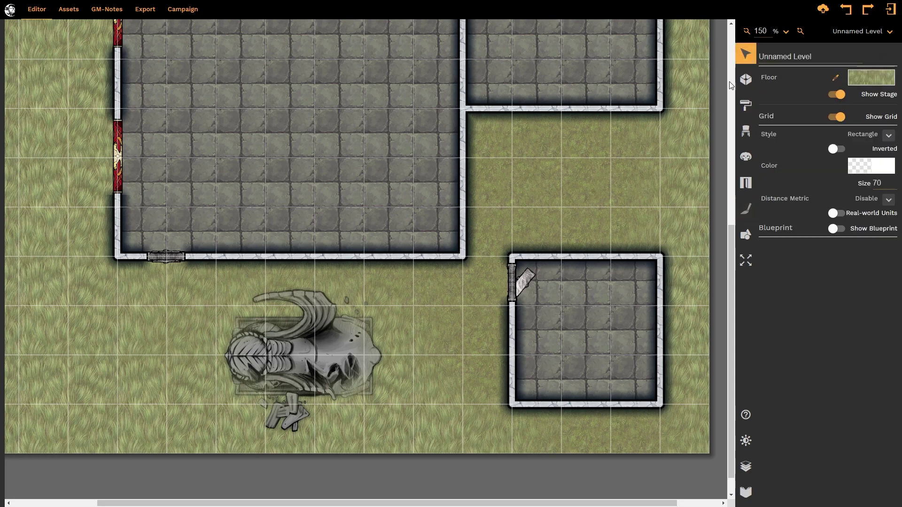
click(571, 189)
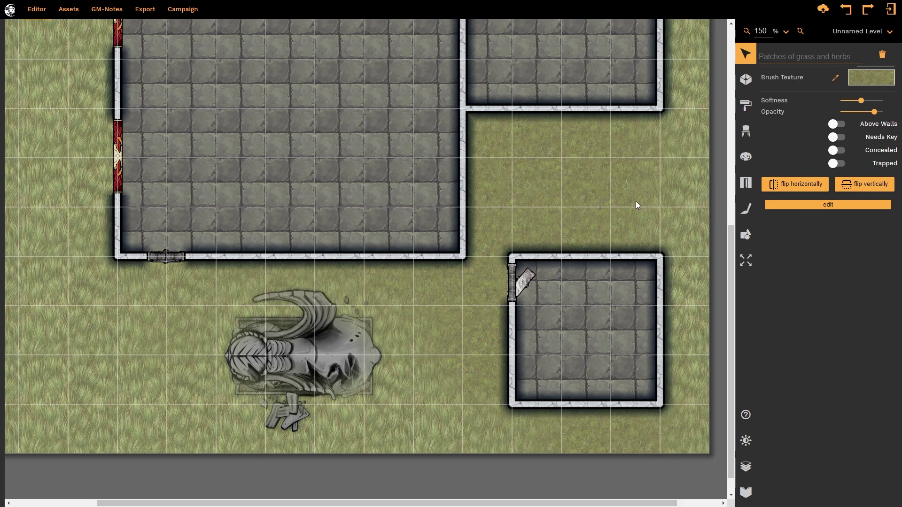
click(871, 77)
click(810, 286)
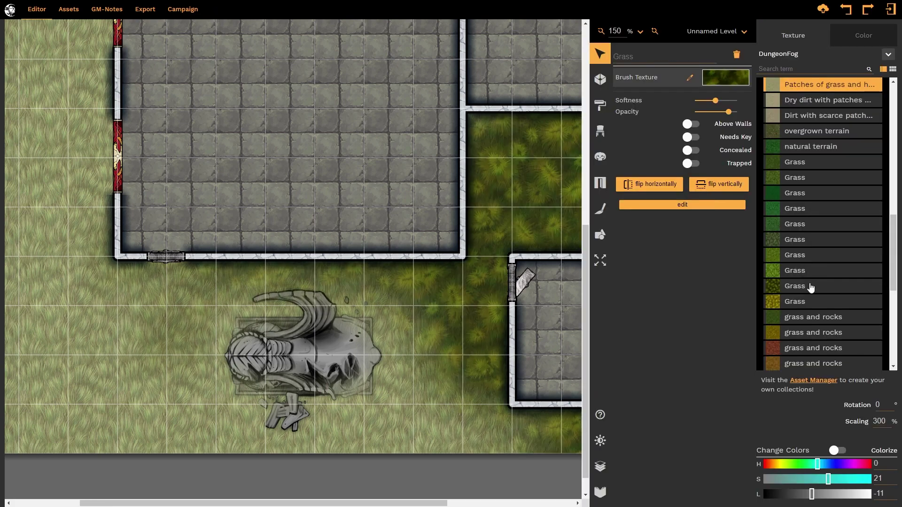
click(810, 104)
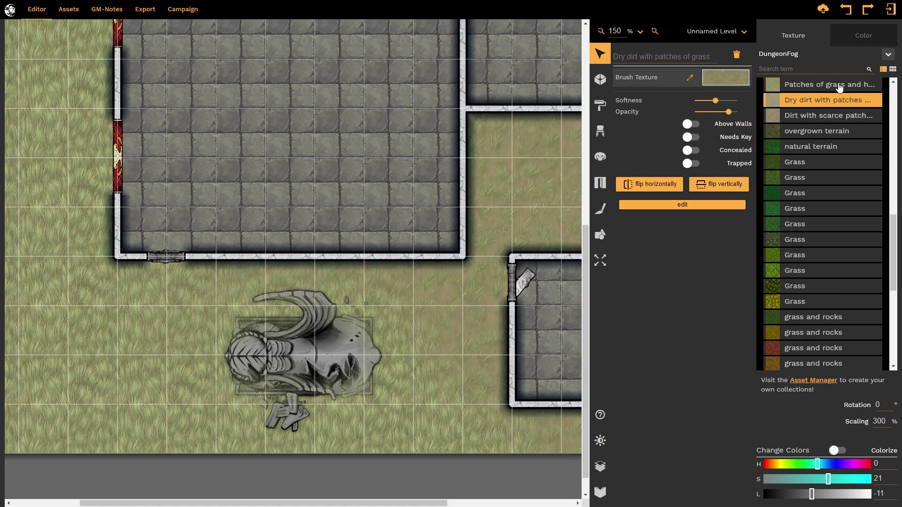
click(741, 87)
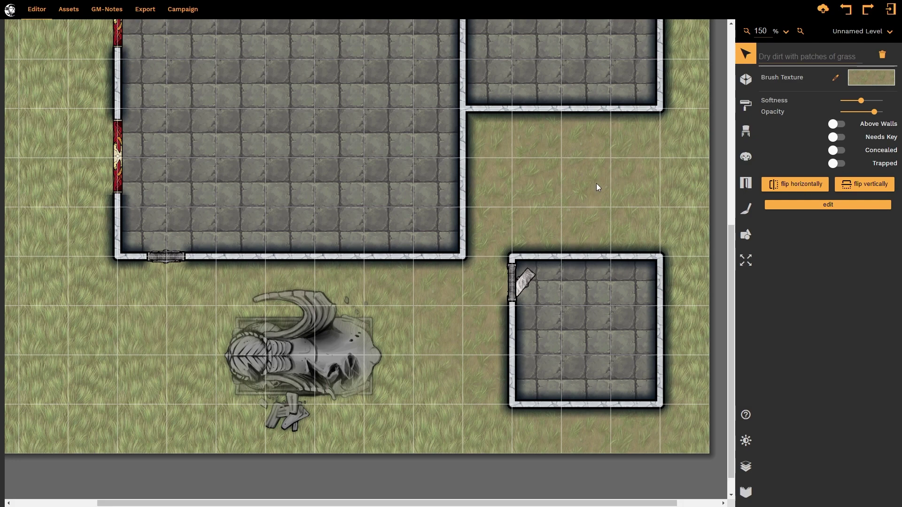
- Erase a strip of the dry-dirt grass patch right of the buildings, then recommit it
click(805, 207)
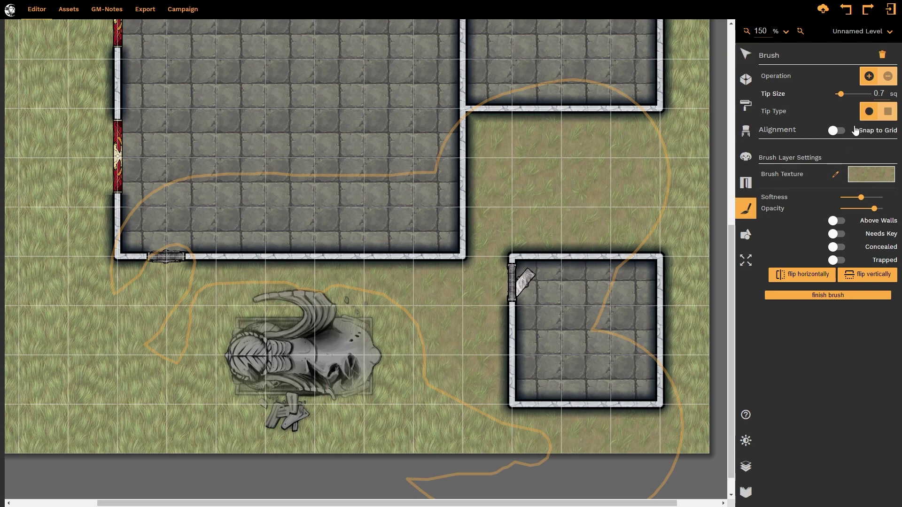
click(887, 76)
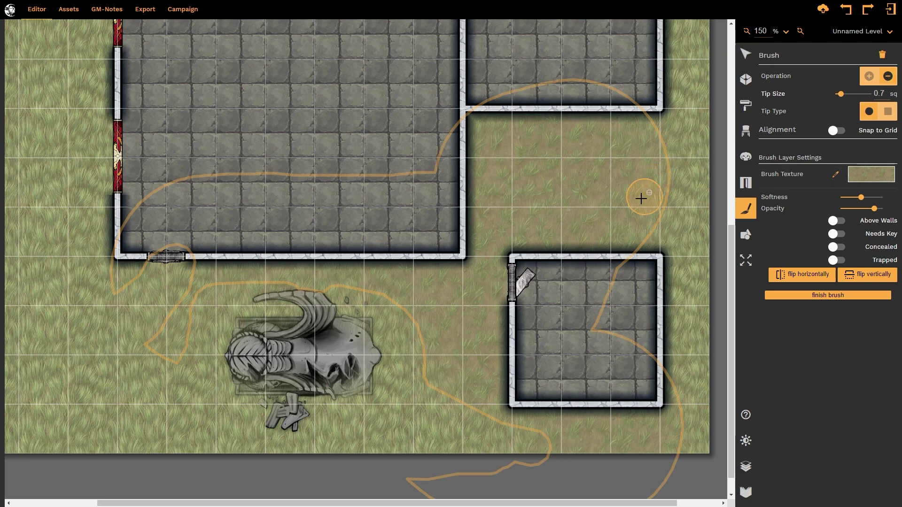
mouse_move(654, 127)
mouse_down()
mouse_move(667, 168)
mouse_move(642, 225)
mouse_move(646, 168)
mouse_move(548, 192)
mouse_up()
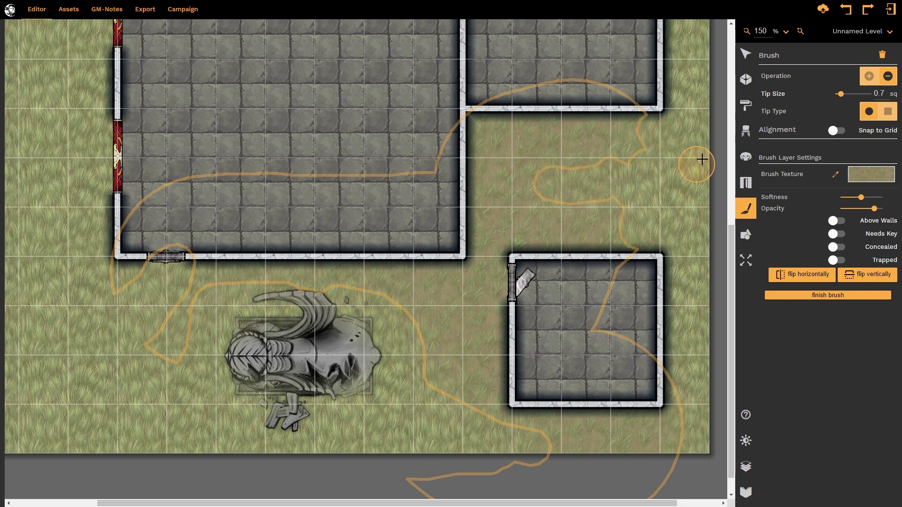
click(830, 295)
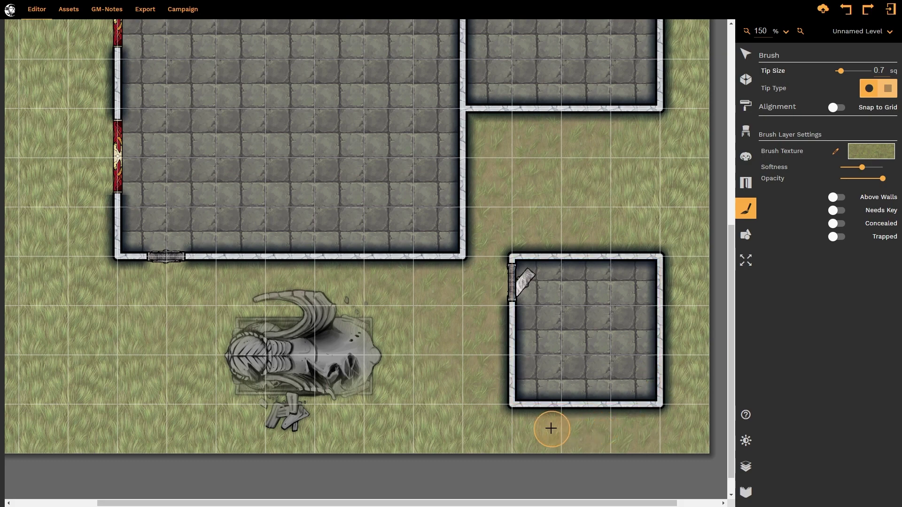
scroll(470, 421, up, 5)
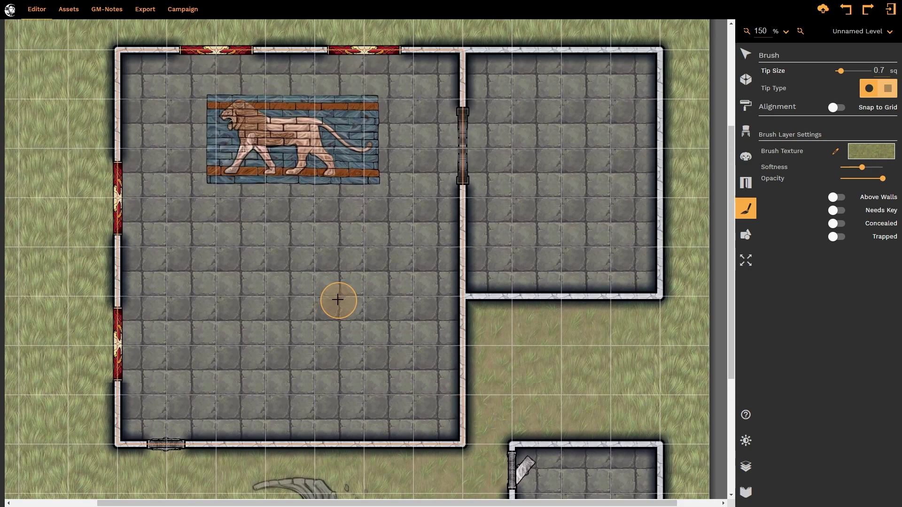
- Give the brush a square tip with Snap to Grid enabled
click(881, 153)
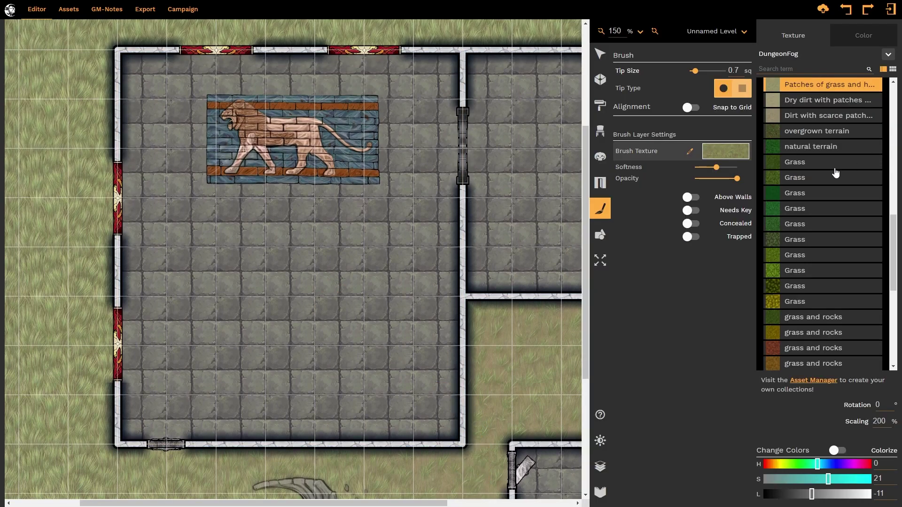
click(809, 132)
click(887, 89)
click(839, 108)
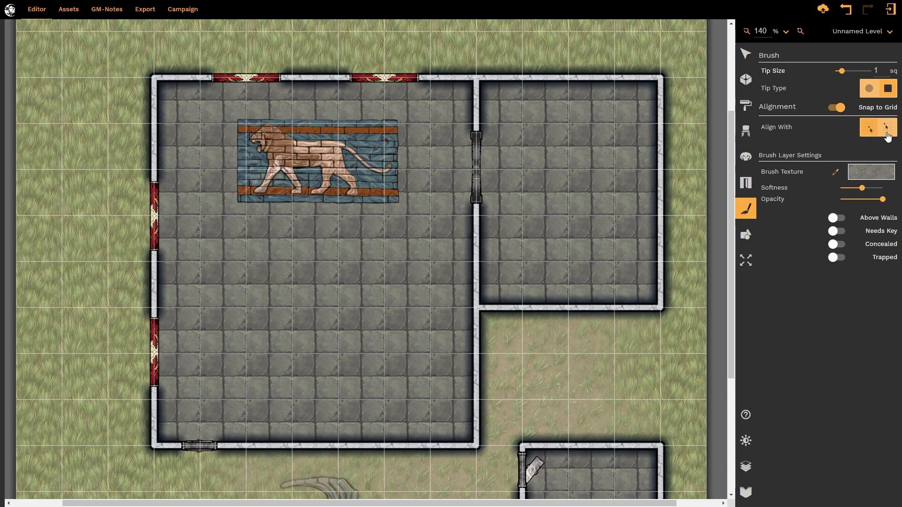
- Load the Dark symmetric stone tiles texture with saturation set to -68
click(873, 170)
scroll(873, 178, up, 4)
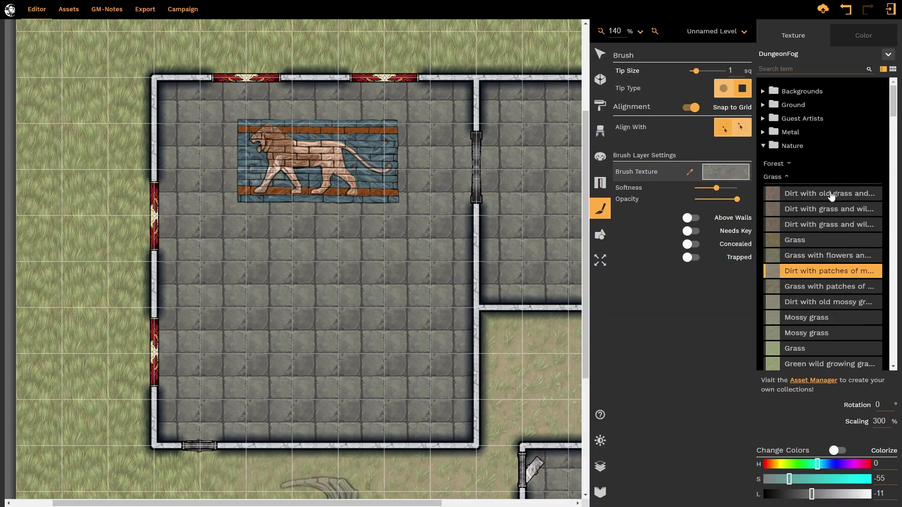
click(783, 177)
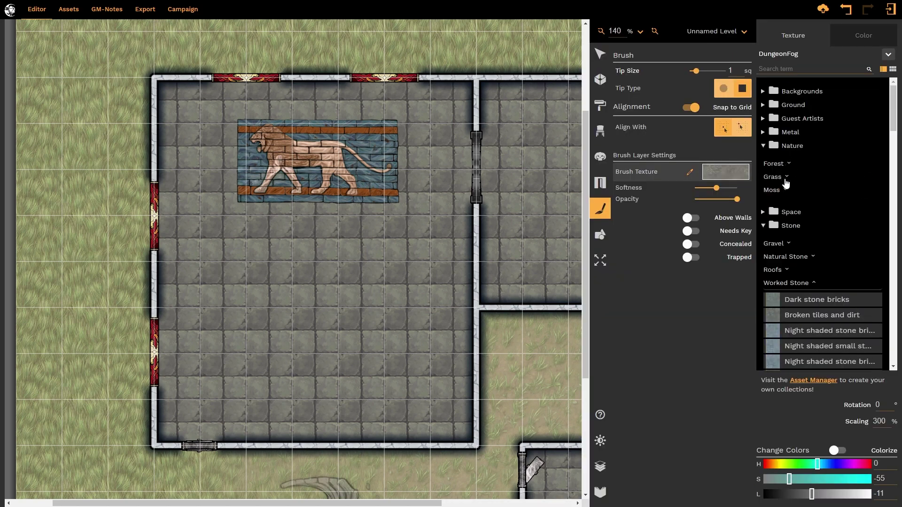
scroll(799, 234, down, 4)
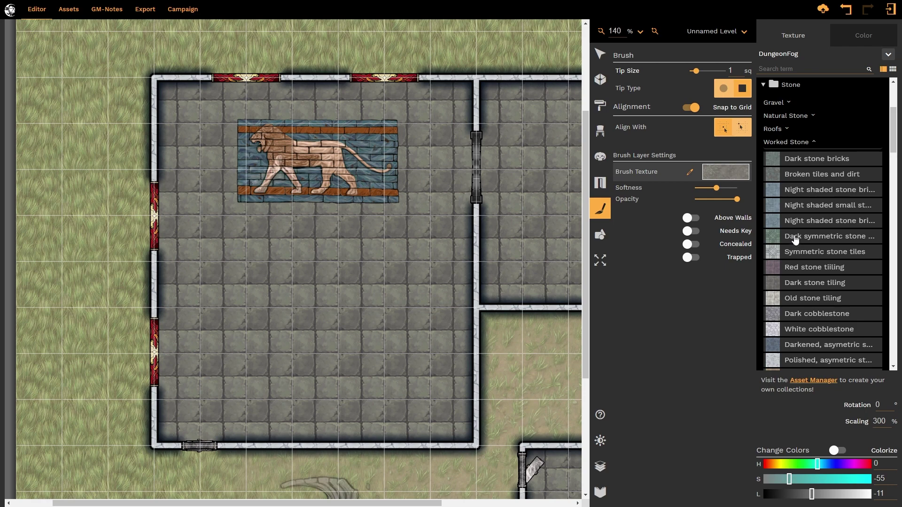
click(795, 238)
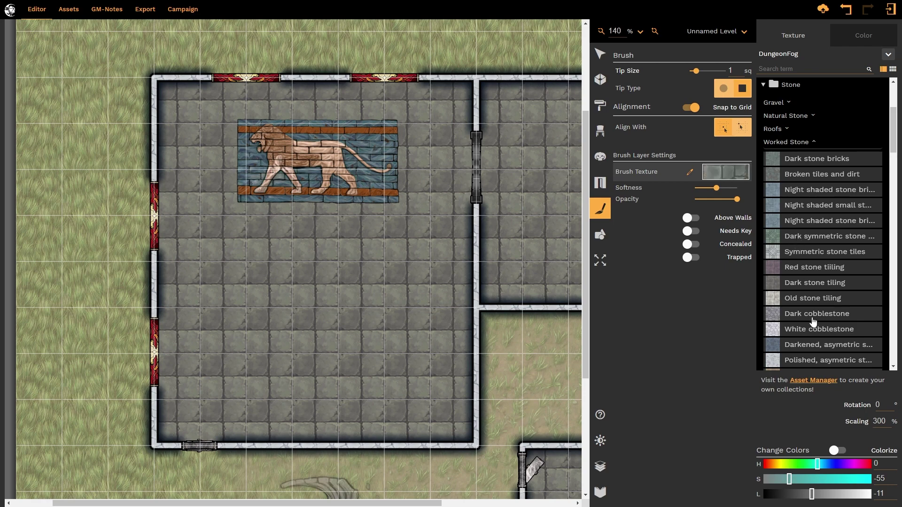
click(782, 479)
click(730, 174)
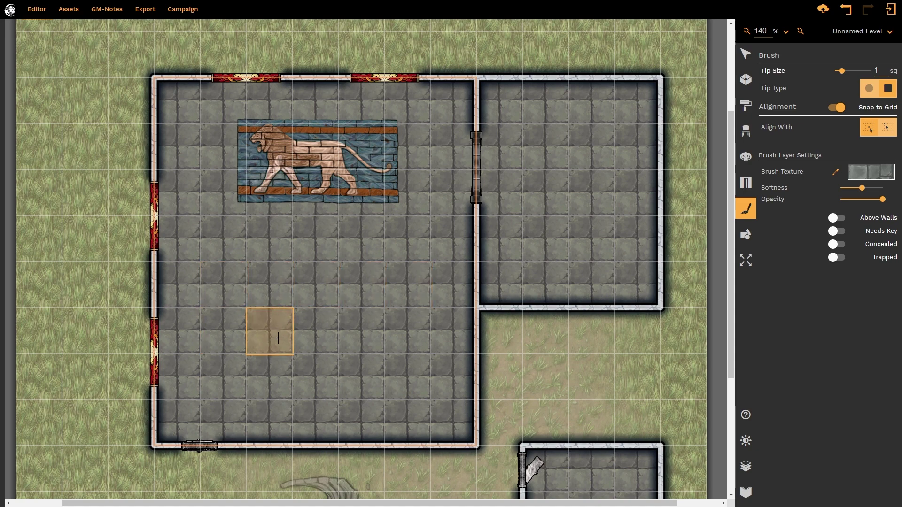
- Paint a 3-by-2 square dark stone block in the lion room, with Softness at minimum
mouse_move(281, 339)
mouse_down()
mouse_move(358, 338)
mouse_move(351, 372)
mouse_move(272, 373)
mouse_up()
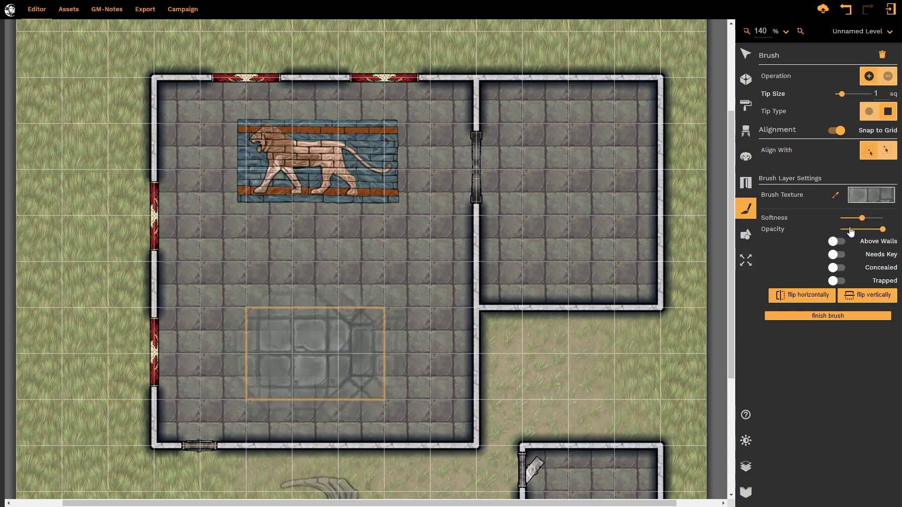
drag(862, 217, 825, 226)
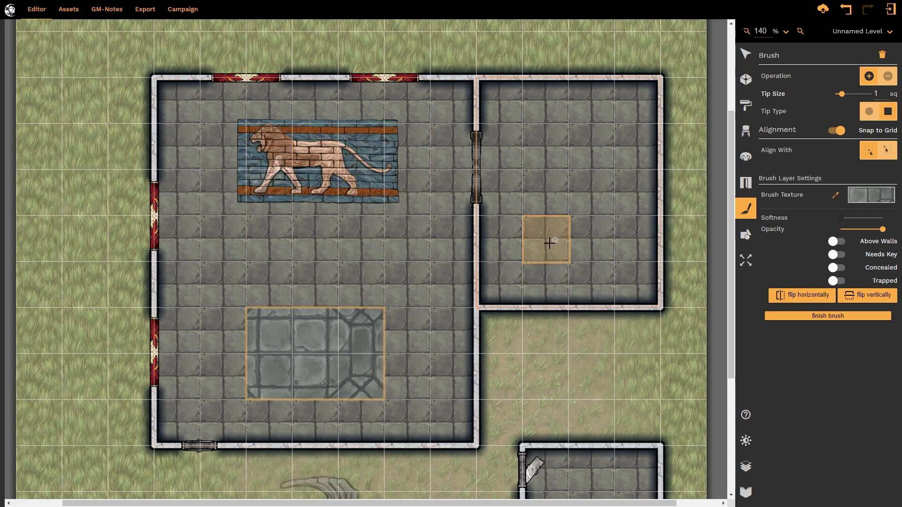
click(546, 241)
mouse_move(546, 172)
mouse_down()
mouse_move(587, 155)
mouse_move(582, 235)
mouse_up()
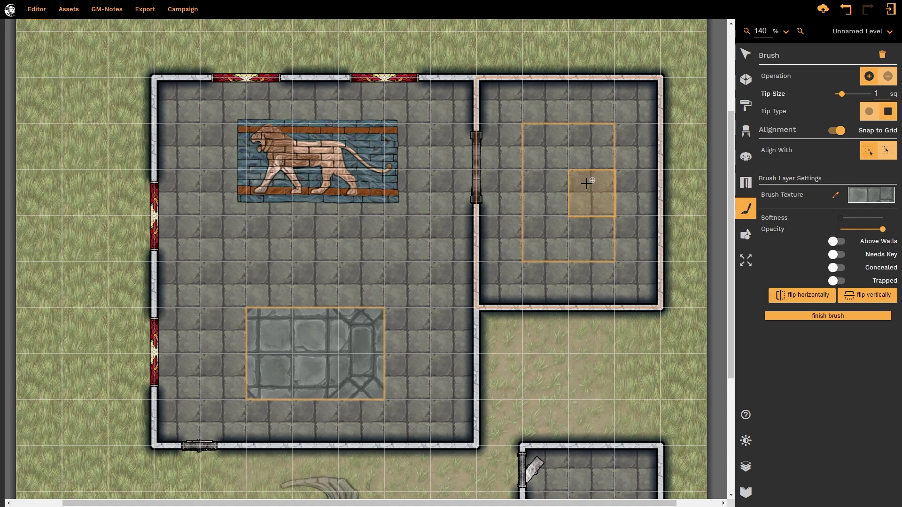
click(887, 76)
mouse_move(540, 131)
mouse_down()
mouse_move(594, 135)
mouse_move(581, 240)
mouse_move(548, 236)
mouse_move(543, 161)
mouse_up()
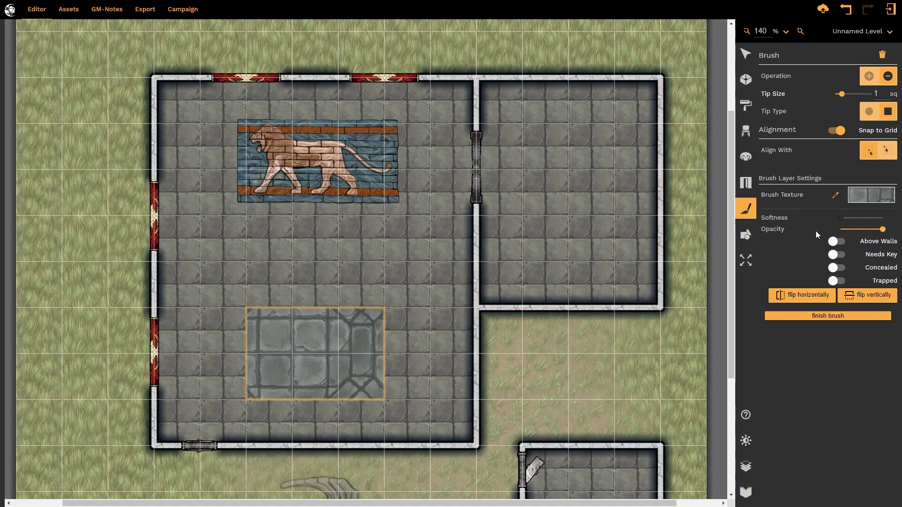
- Finish the stone brush, then select the floor patch and retexture it as Old stone tiling
click(820, 317)
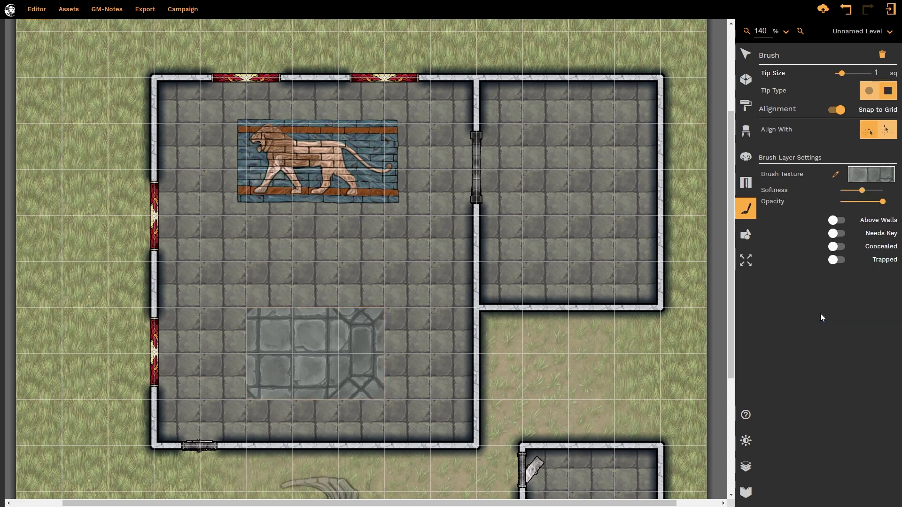
click(751, 56)
click(336, 362)
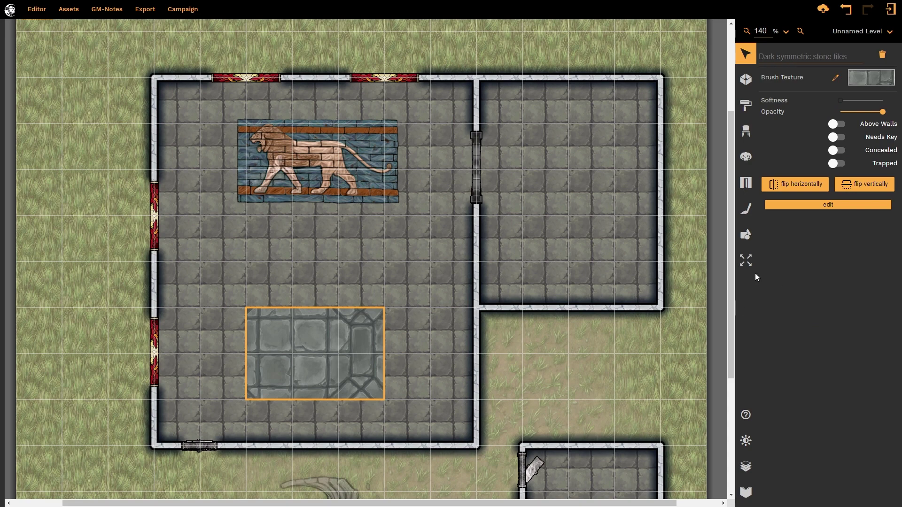
click(871, 77)
click(801, 303)
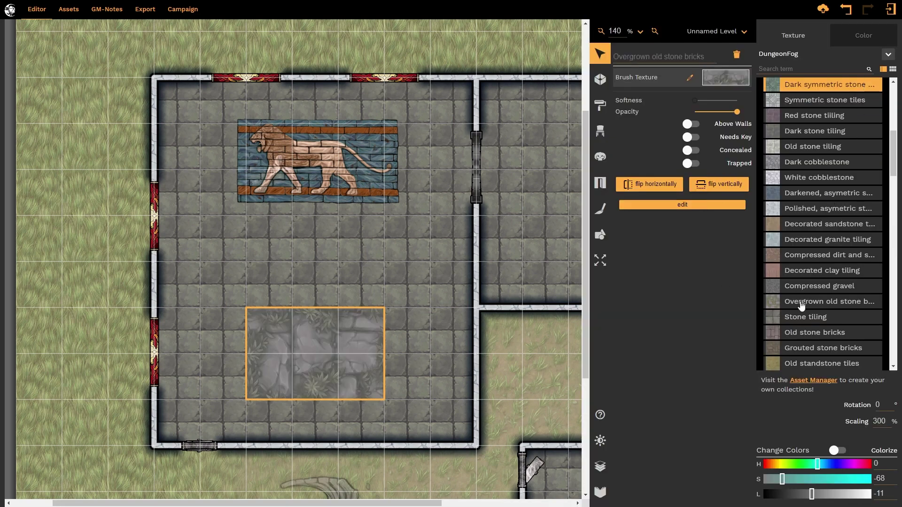
click(793, 259)
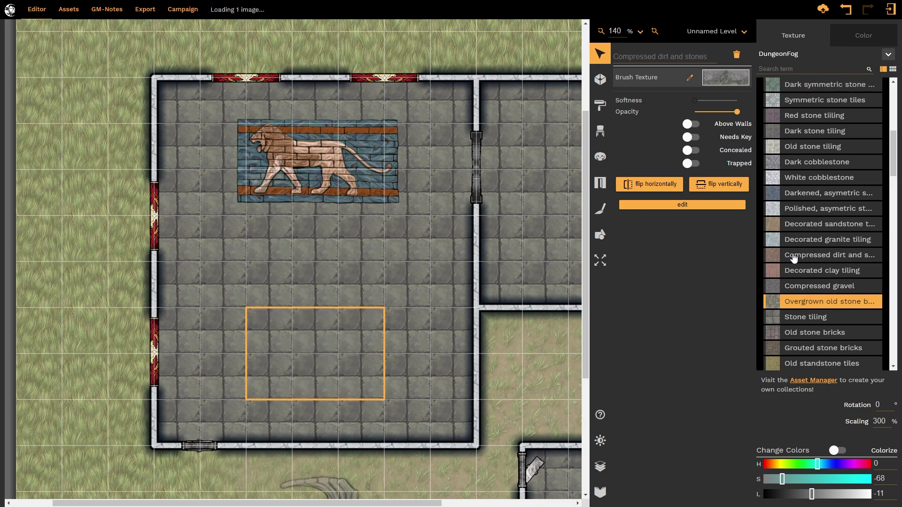
click(793, 150)
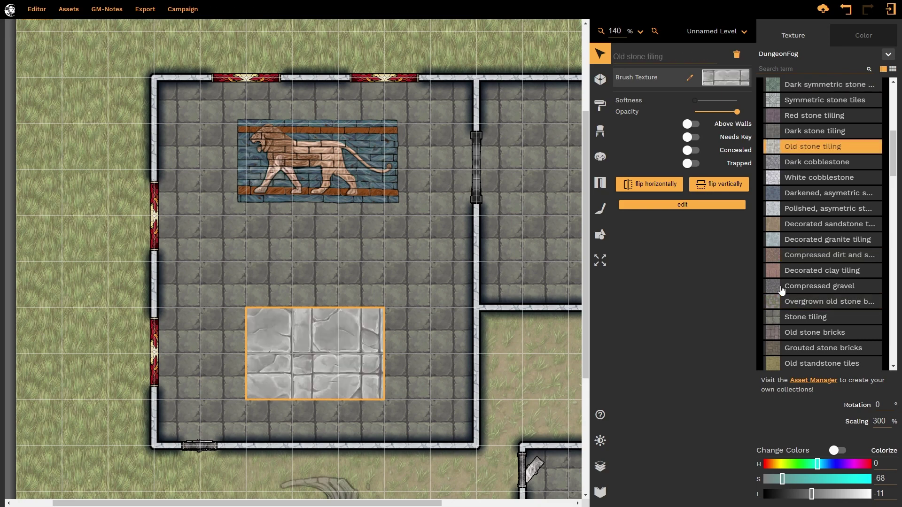
- Set the texture scaling to 200% and move the patch down against the bottom wall
drag(877, 417, 844, 447)
text(2)
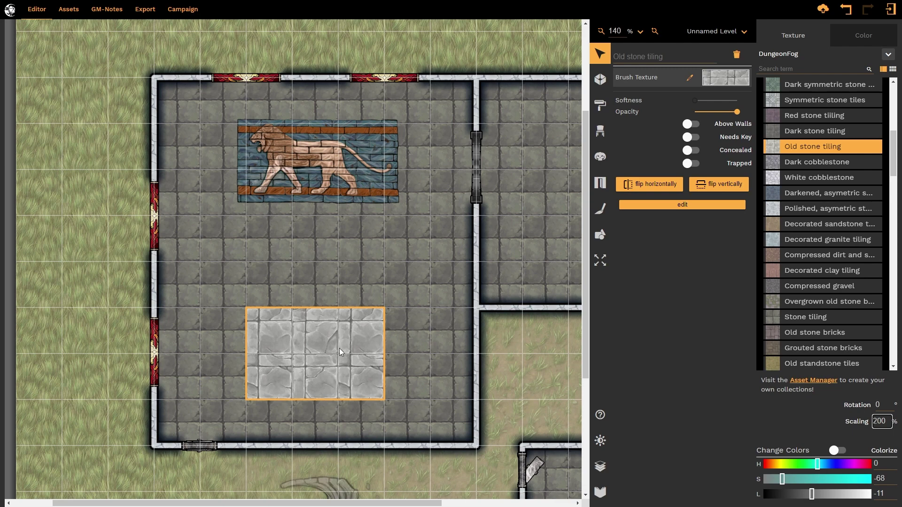
drag(333, 350, 318, 386)
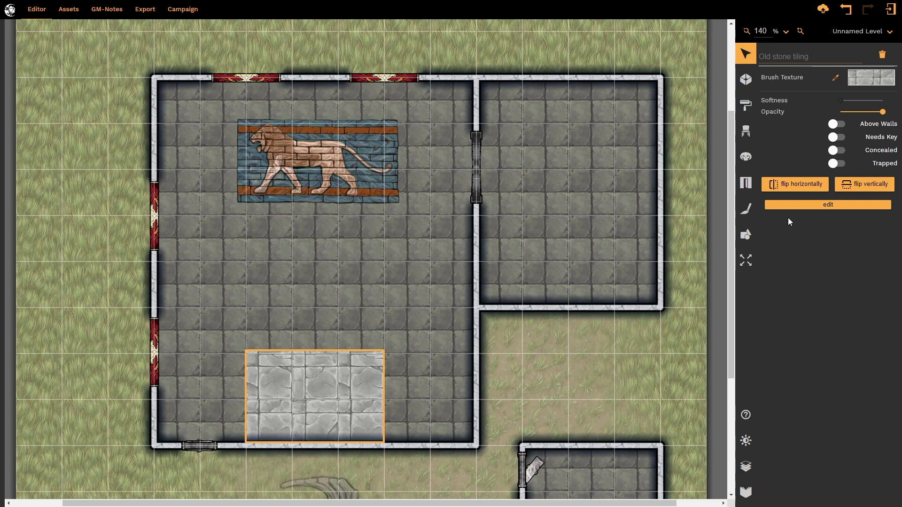
- Start a new brush with a Nature Moss texture at saturation 34, 3.5-square tip, no grid snapping
click(746, 209)
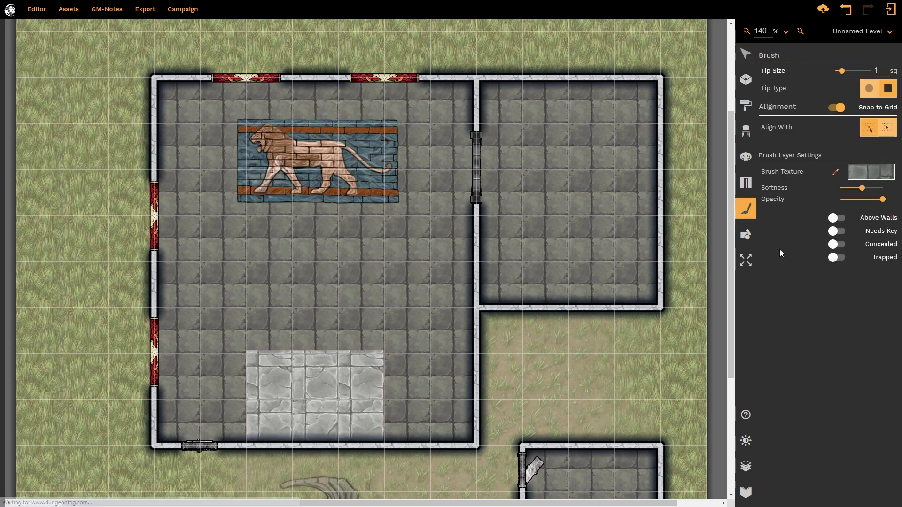
click(864, 173)
scroll(829, 235, up, 5)
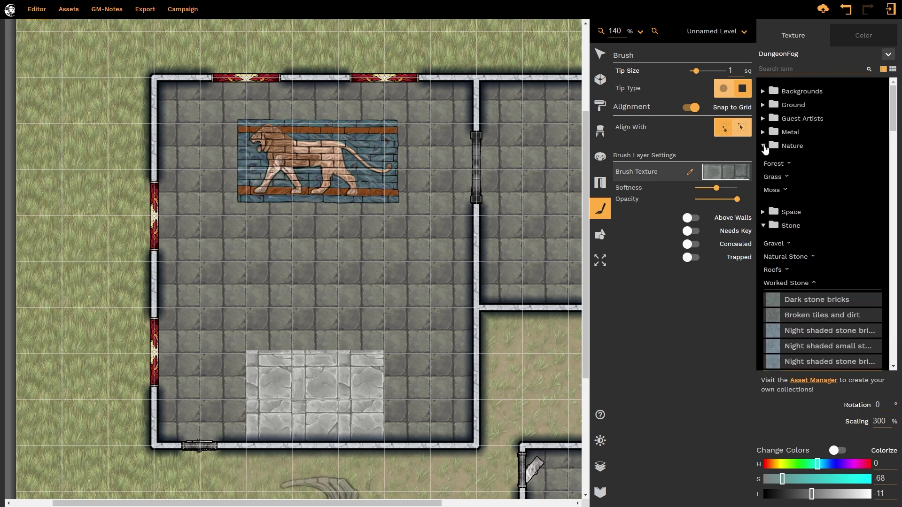
click(763, 146)
click(763, 146)
click(772, 190)
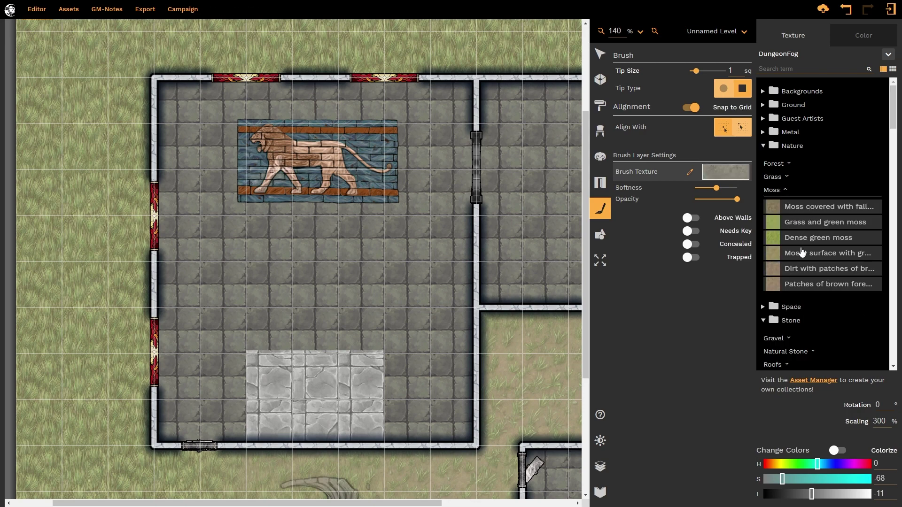
click(847, 479)
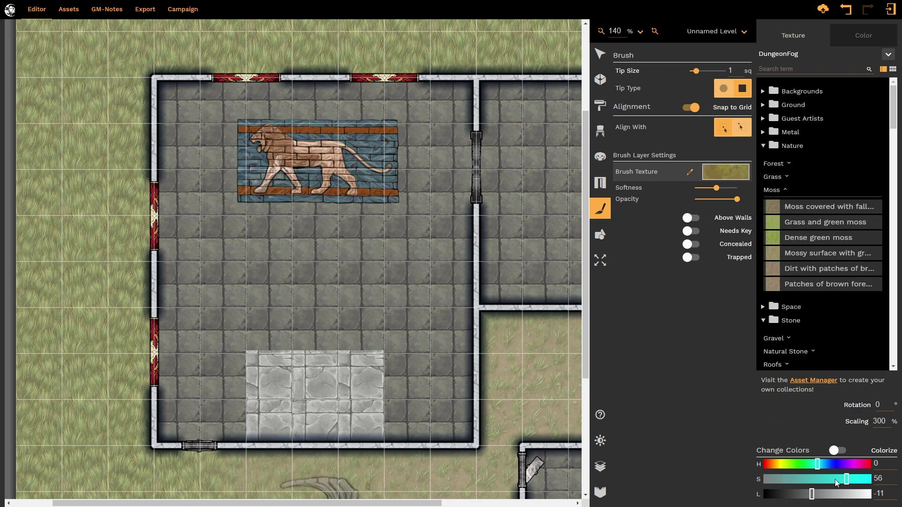
click(836, 480)
click(702, 71)
click(690, 108)
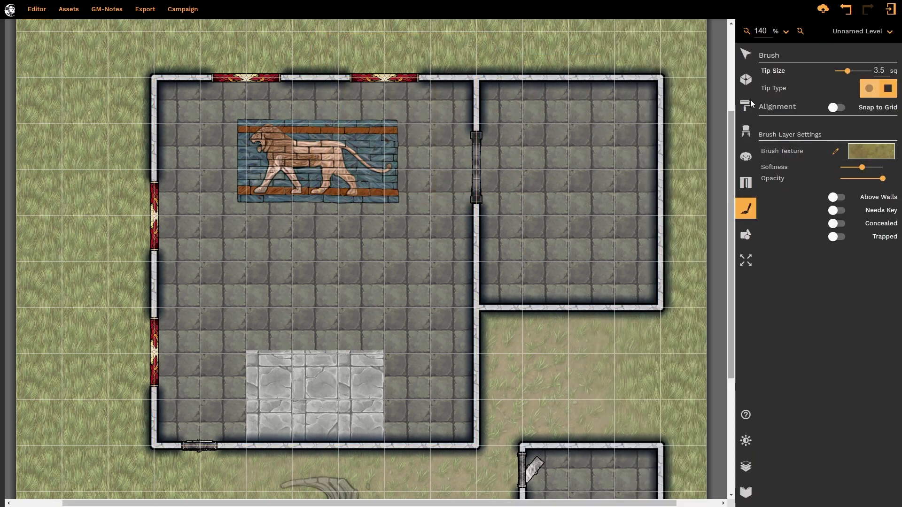
- Paint moss with a round tip over the main hall, lower floor and both side walls
click(867, 90)
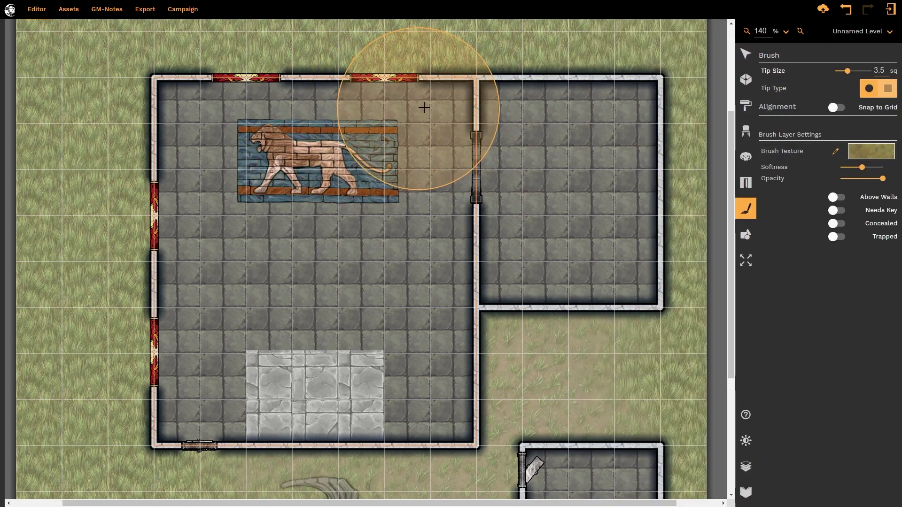
mouse_move(450, 118)
mouse_down()
mouse_move(363, 102)
mouse_move(227, 98)
mouse_move(181, 166)
mouse_move(171, 216)
mouse_move(186, 381)
mouse_move(186, 336)
mouse_up()
mouse_move(387, 402)
mouse_down()
mouse_move(429, 392)
mouse_move(425, 349)
mouse_up()
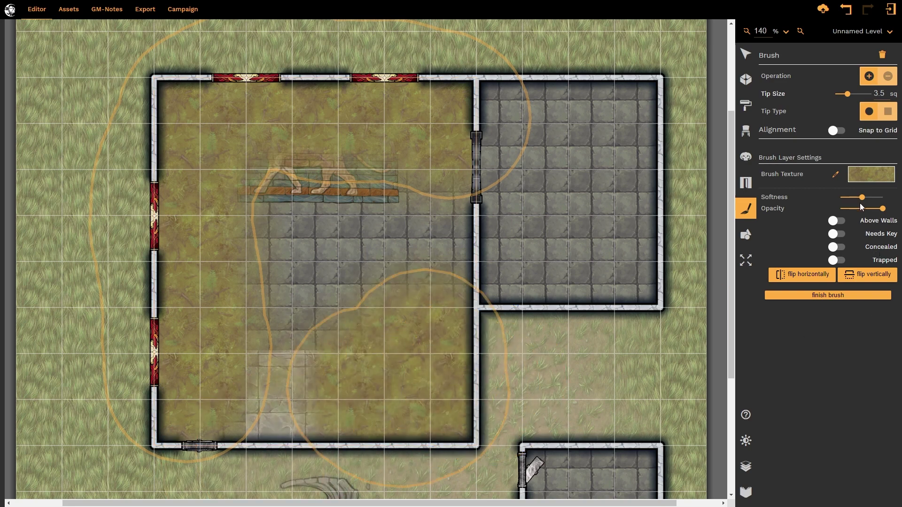
- Soften the brush edges and erase the moss from the lion mural and central floor
drag(860, 201, 873, 201)
click(886, 77)
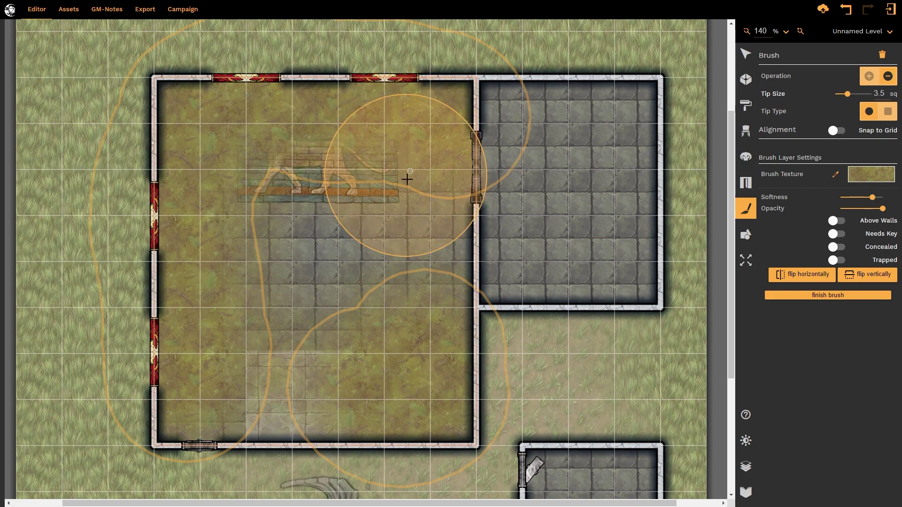
mouse_move(408, 186)
mouse_down()
mouse_move(321, 199)
mouse_move(298, 243)
mouse_move(297, 340)
mouse_move(286, 357)
mouse_move(342, 270)
mouse_move(392, 235)
mouse_up()
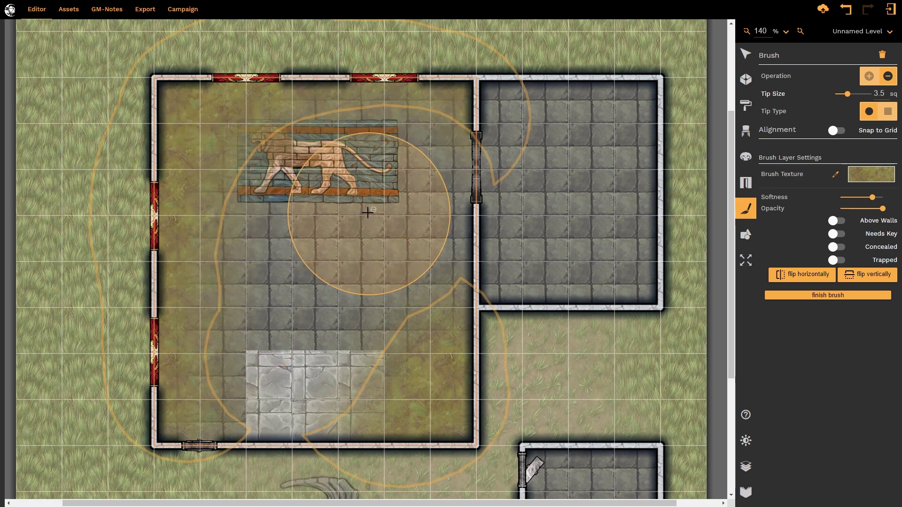
- Commit the moss patch, then paint an Above Walls stroke across the upper-right room
click(825, 294)
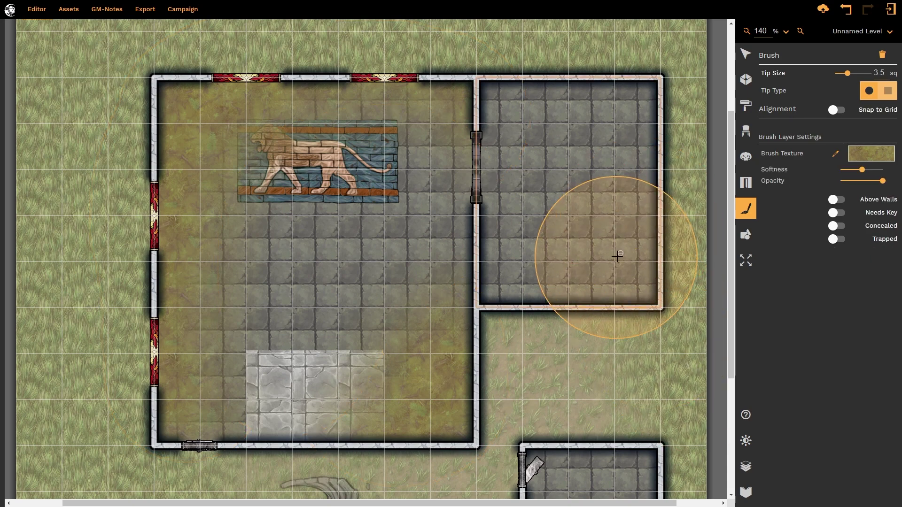
click(836, 200)
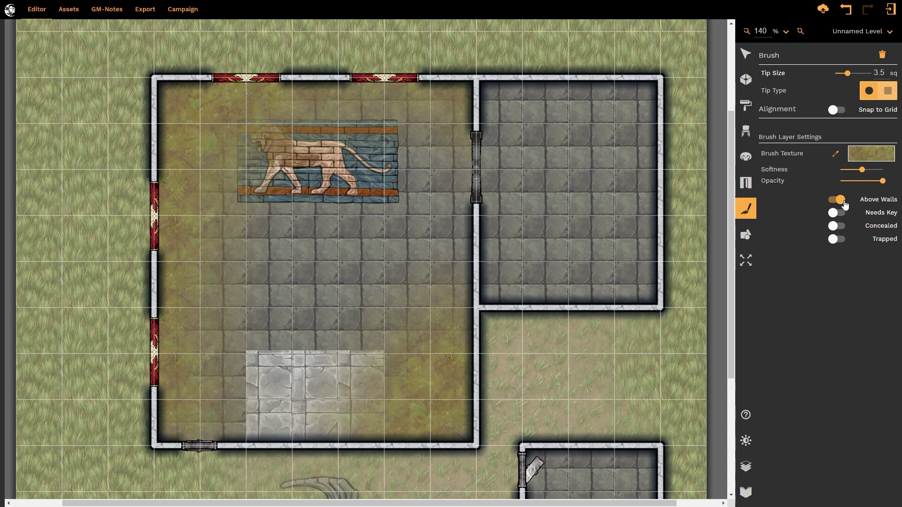
mouse_move(561, 61)
mouse_down()
mouse_move(618, 90)
mouse_move(645, 126)
mouse_move(680, 217)
mouse_move(681, 244)
mouse_move(657, 291)
mouse_move(612, 308)
mouse_move(574, 301)
mouse_up()
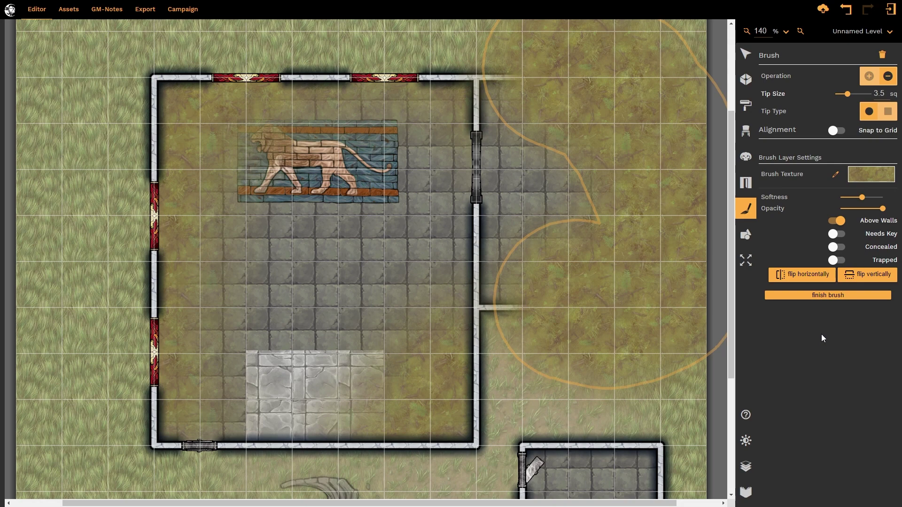
- Retexture the upper-right overgrowth as Nature > Grass > Prairie grass at 200% scaling
click(861, 182)
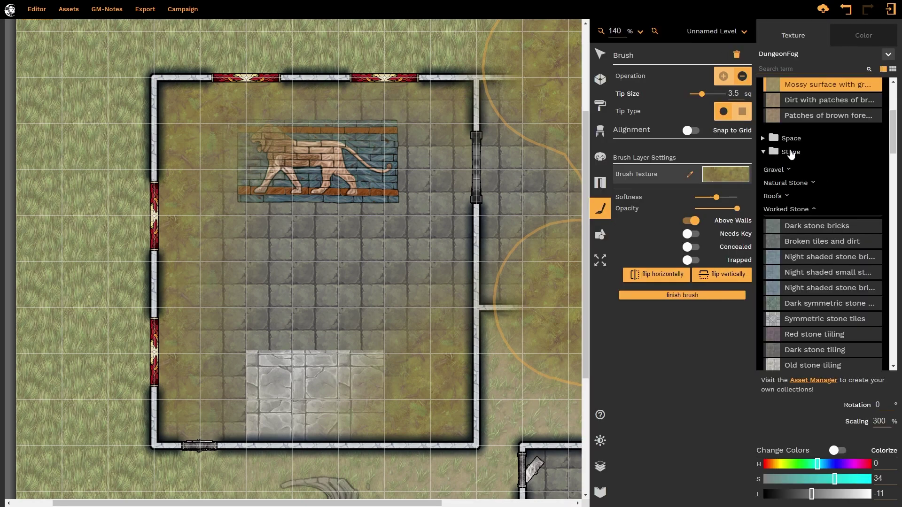
scroll(792, 156, up, 4)
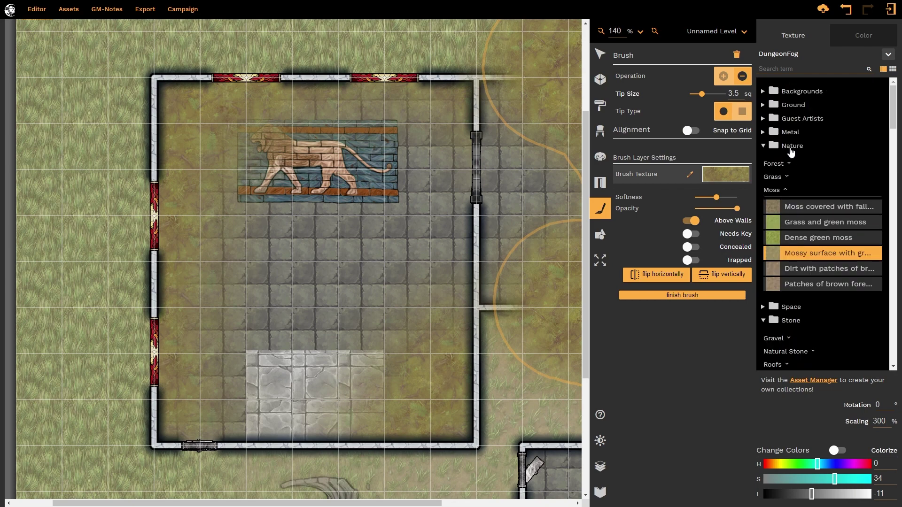
click(777, 178)
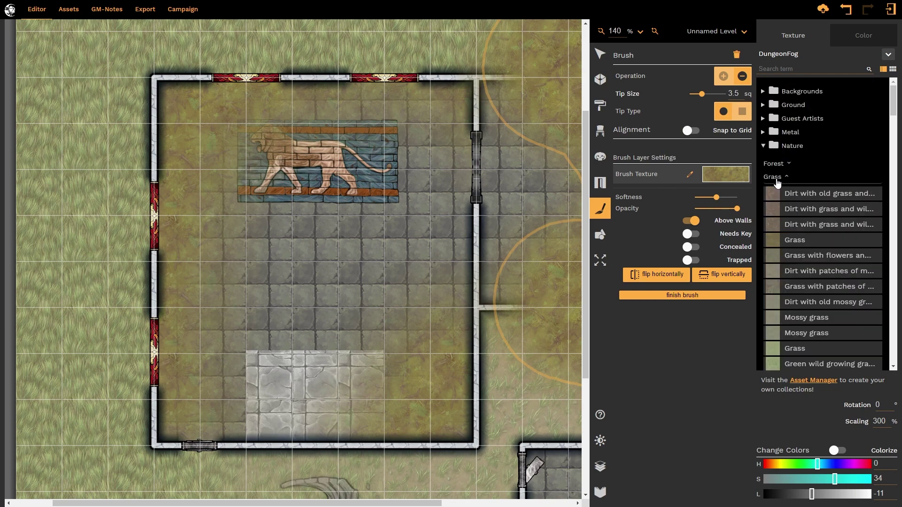
click(790, 302)
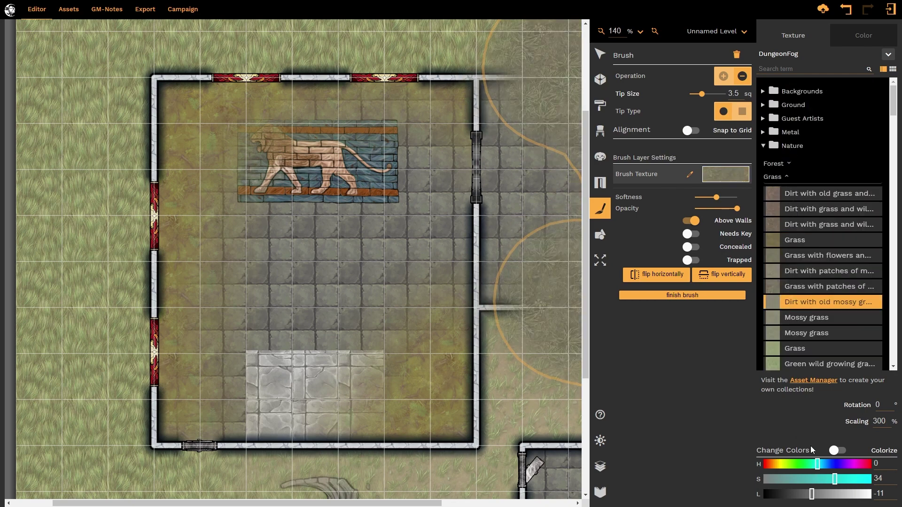
click(804, 348)
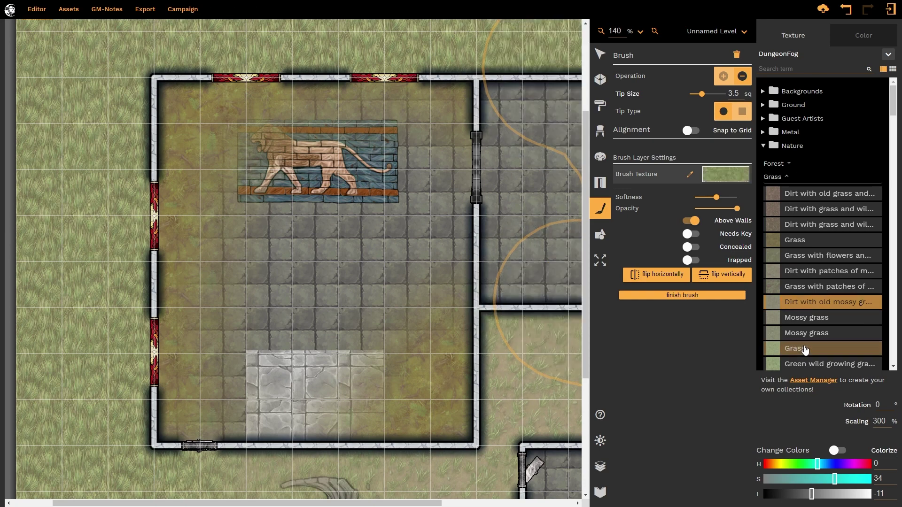
scroll(804, 350, down, 5)
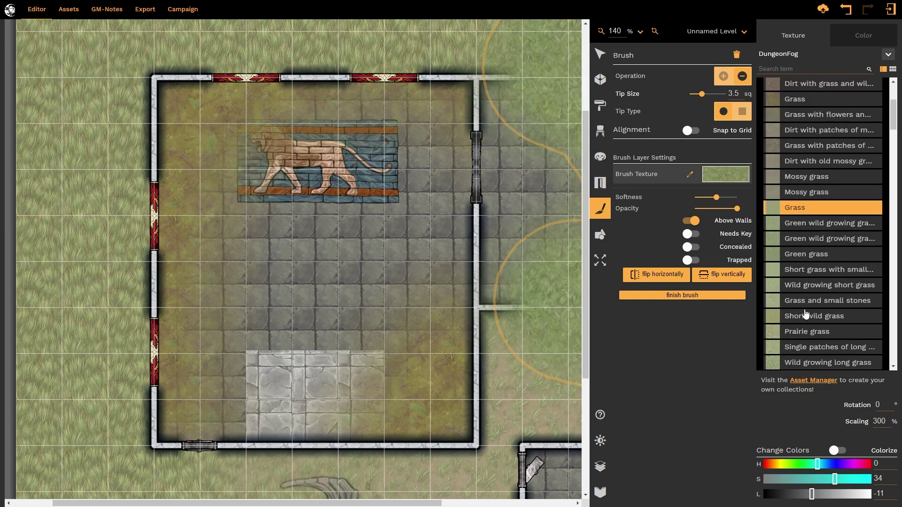
click(800, 327)
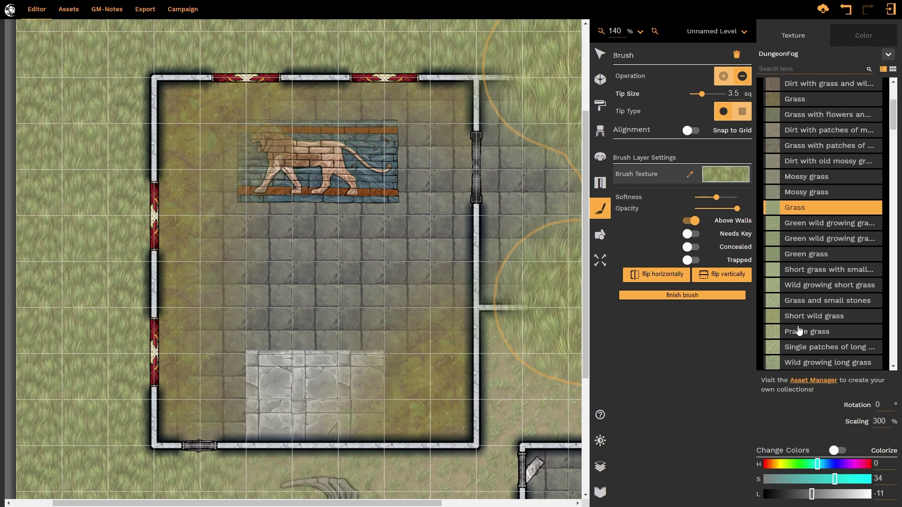
key(BackSpace)
text(2)
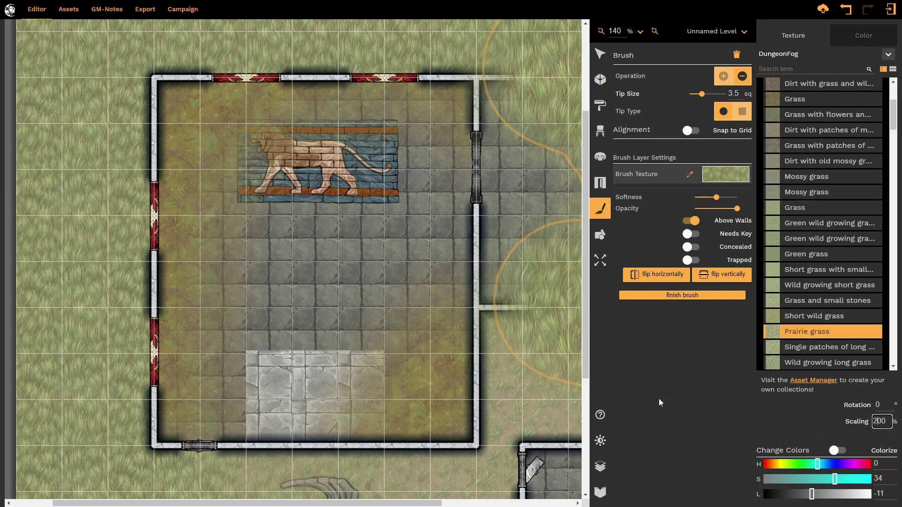
click(719, 179)
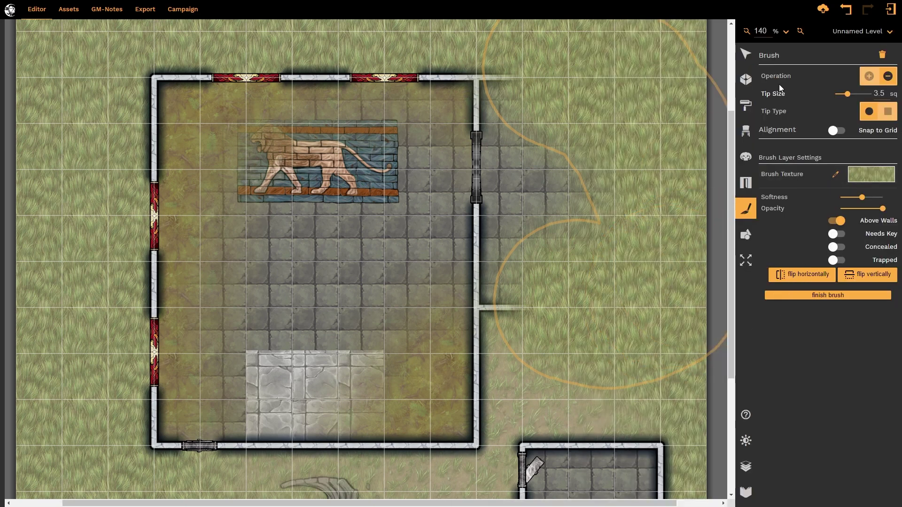
- Select the dry dirt grass patch and reopen it for brush editing
click(745, 54)
click(461, 412)
double_click(440, 226)
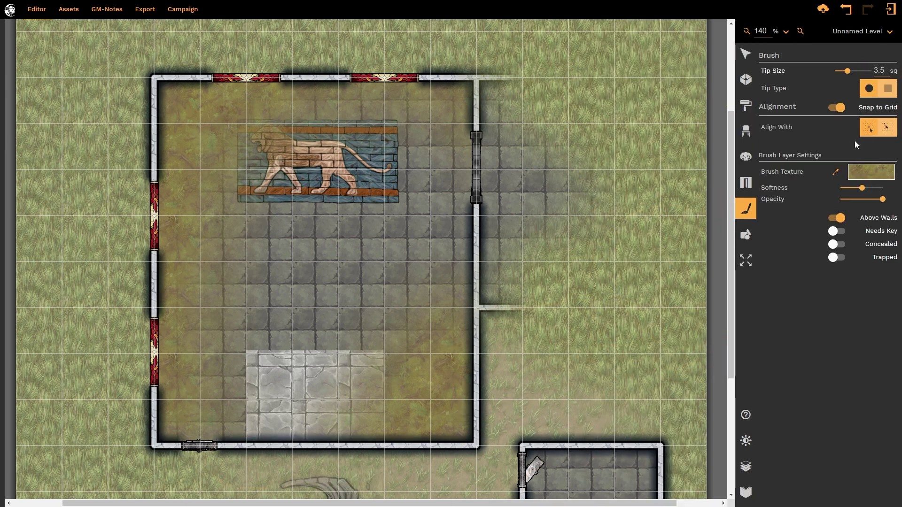
- Keep grid snapping on and choose Dark stone bricks as the brush texture
click(836, 108)
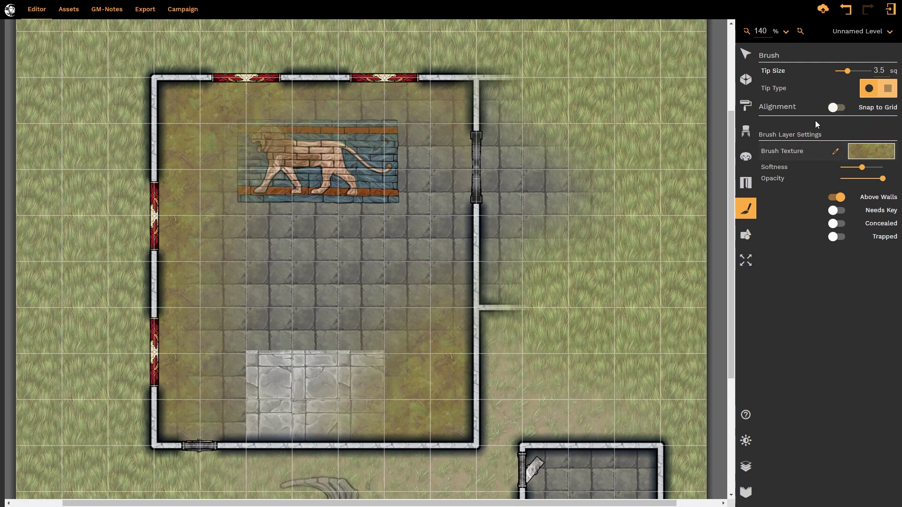
click(843, 109)
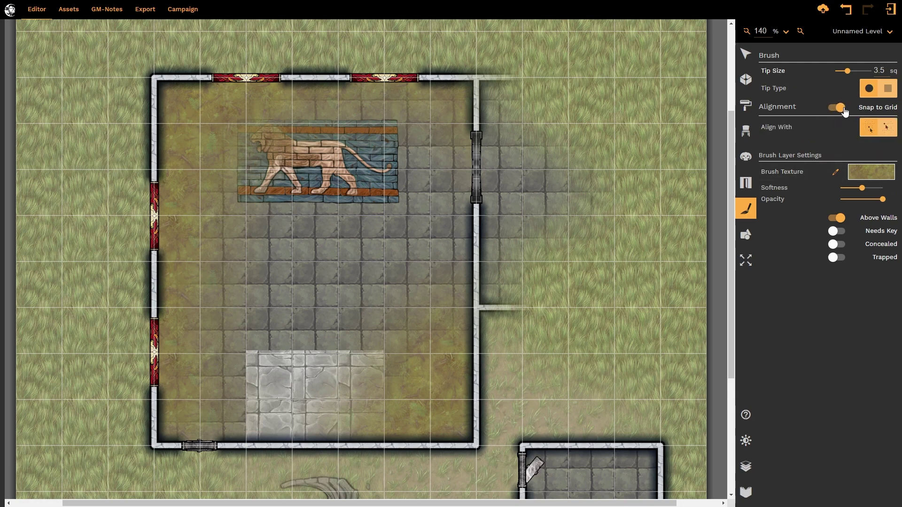
click(876, 177)
click(820, 229)
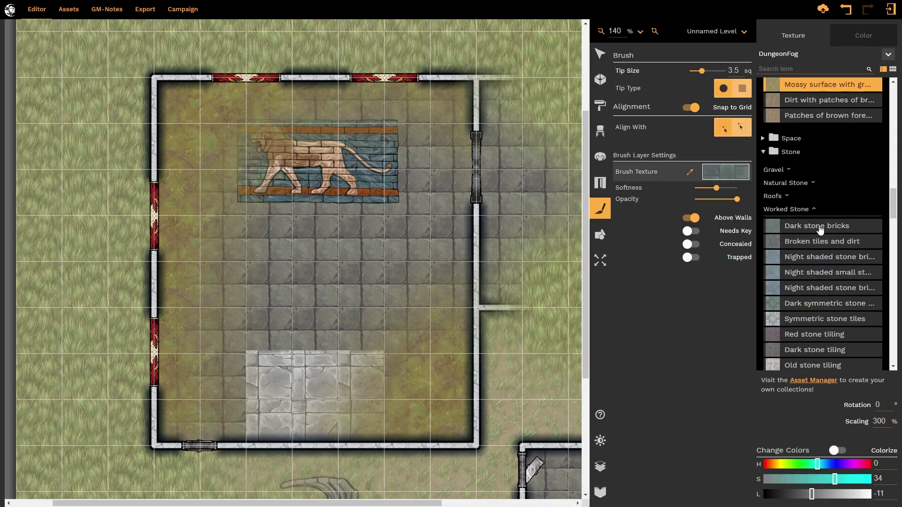
- Give the brush a square 1-square tip and change its Align With setting
click(743, 90)
drag(703, 72, 696, 72)
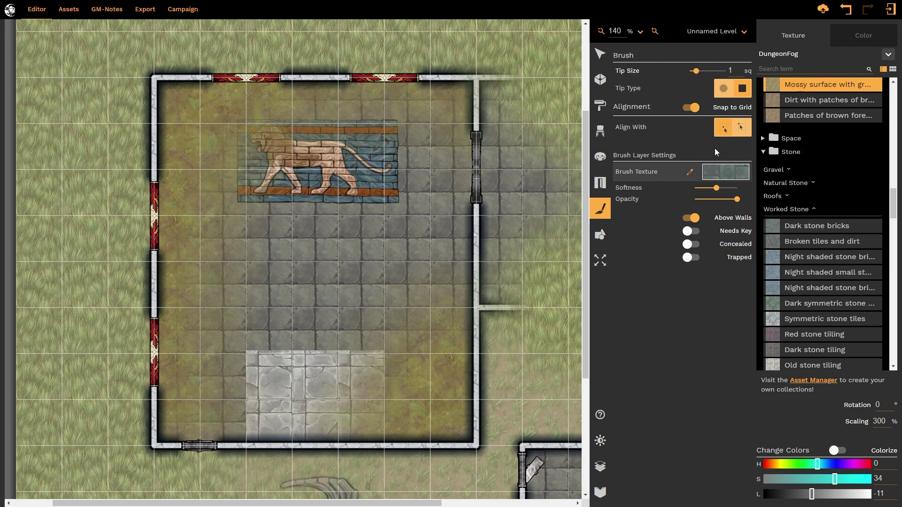
click(741, 131)
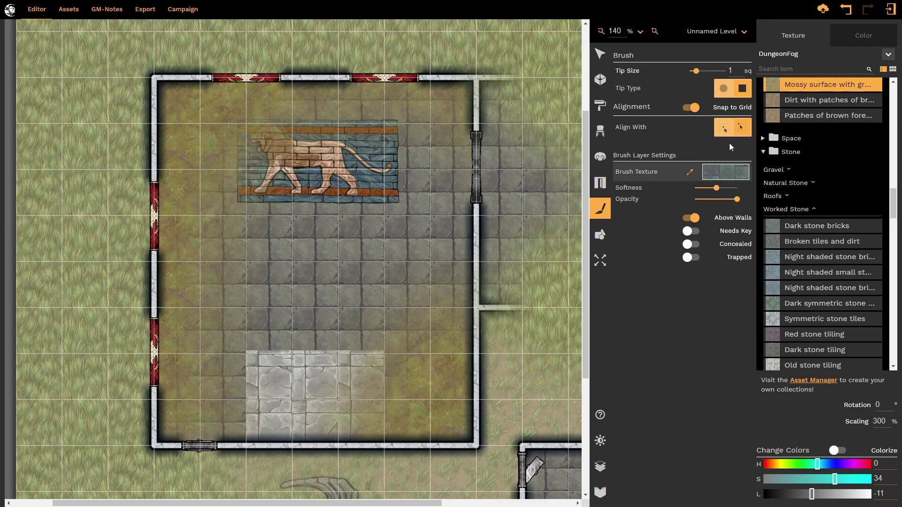
click(731, 172)
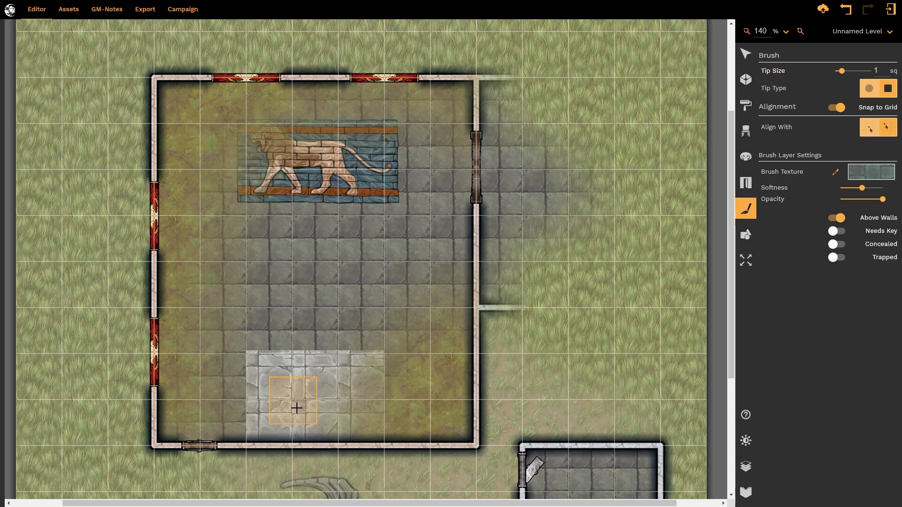
- Paint a dark stone-brick rectangle on the pale paving, set Softness to 0, and use a round tip
drag(298, 407, 342, 408)
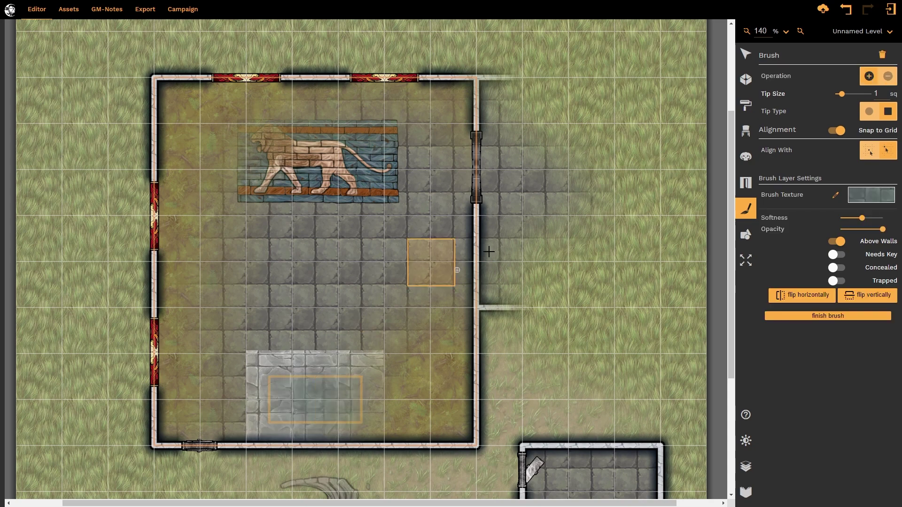
drag(862, 218, 797, 225)
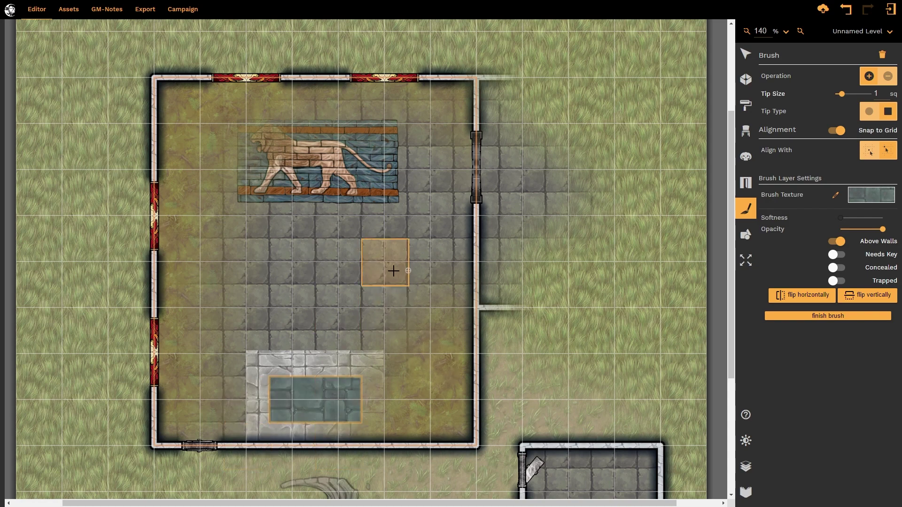
click(870, 112)
- Stamp four round dark stone-brick pillar patches around the hall, then select the room to its east
click(427, 227)
click(426, 314)
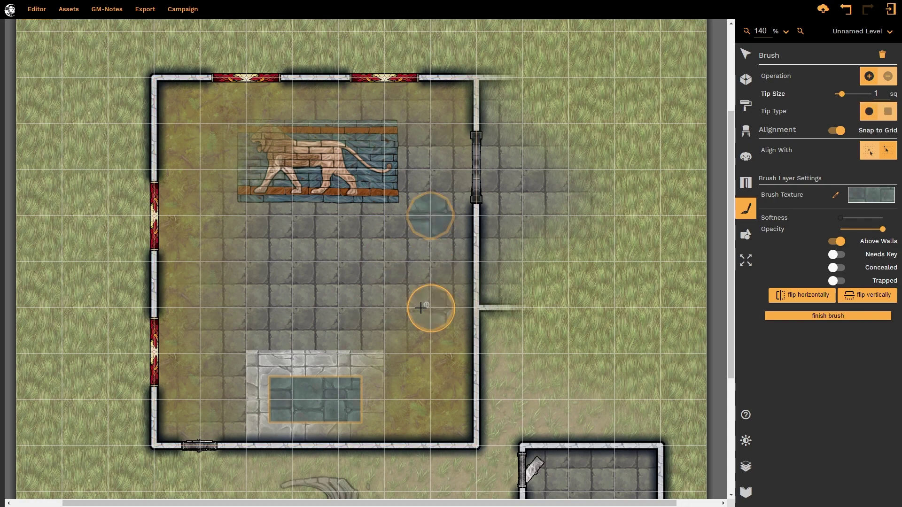
click(221, 310)
click(200, 224)
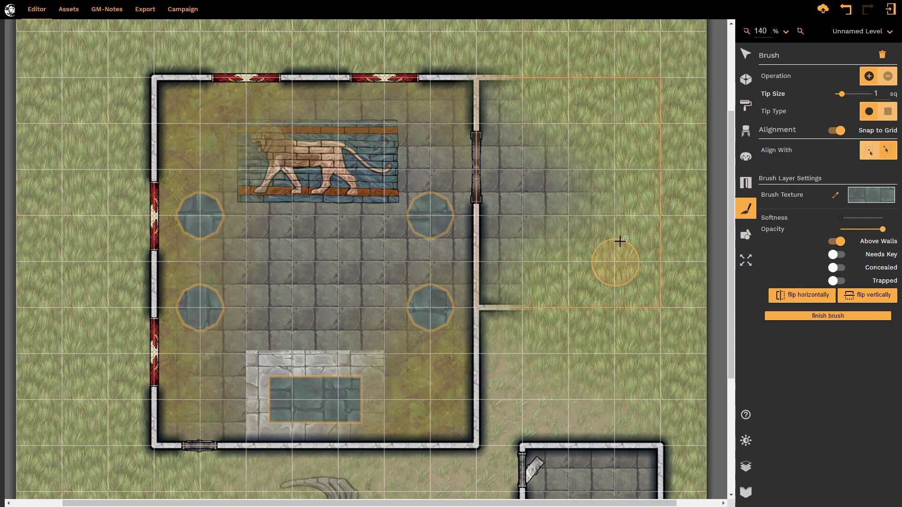
click(746, 55)
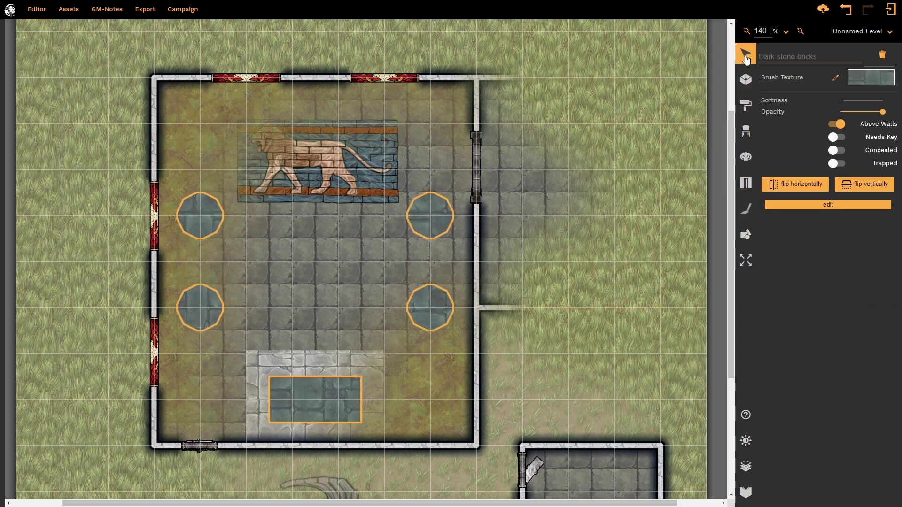
click(618, 235)
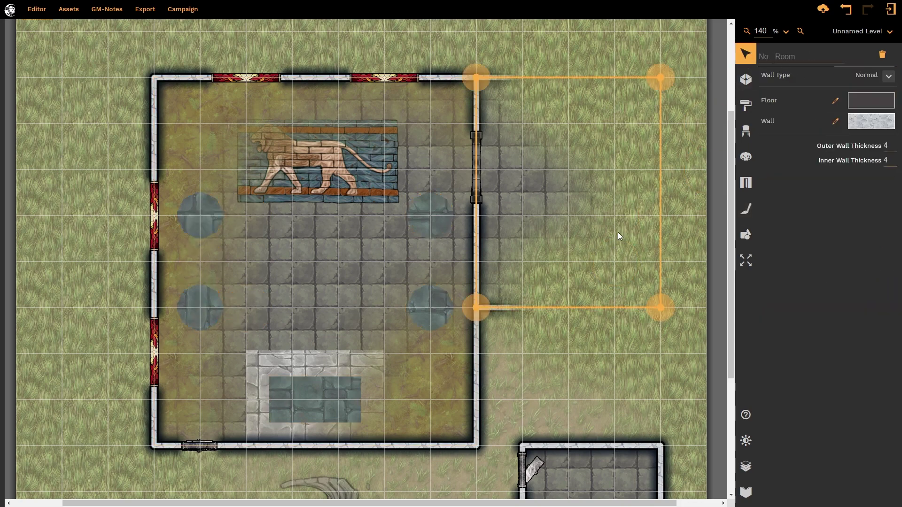